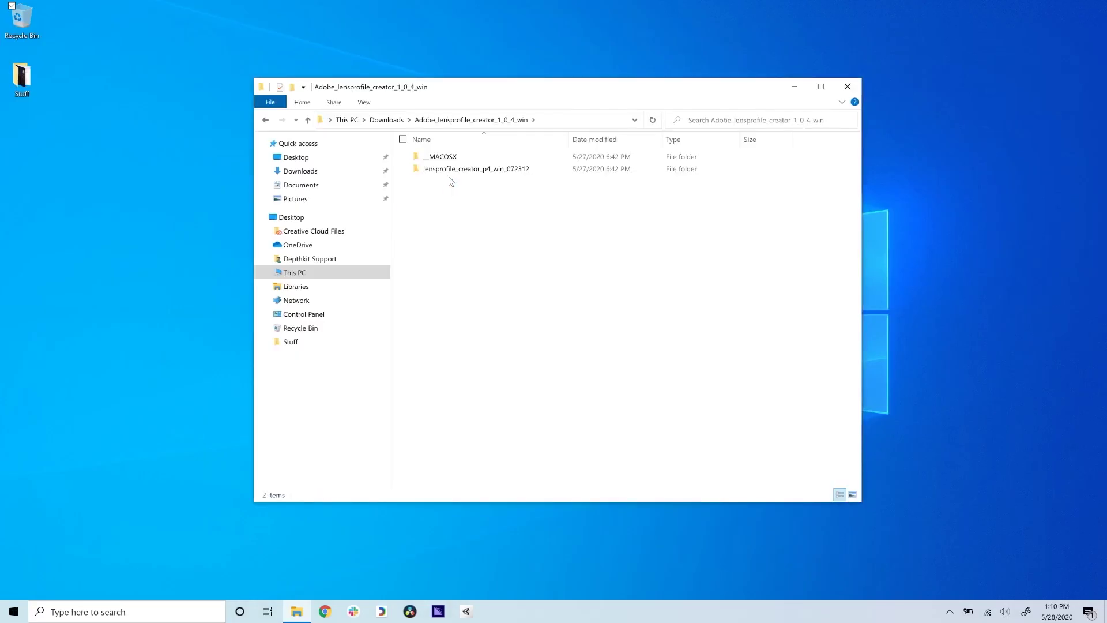
# Step: Open a Landscape chart PDF from lensprofile_creator_p4_win_072312 > calibration charts
pyautogui.doubleClick(448, 177)
pyautogui.doubleClick(456, 154)
pyautogui.doubleClick(453, 436)
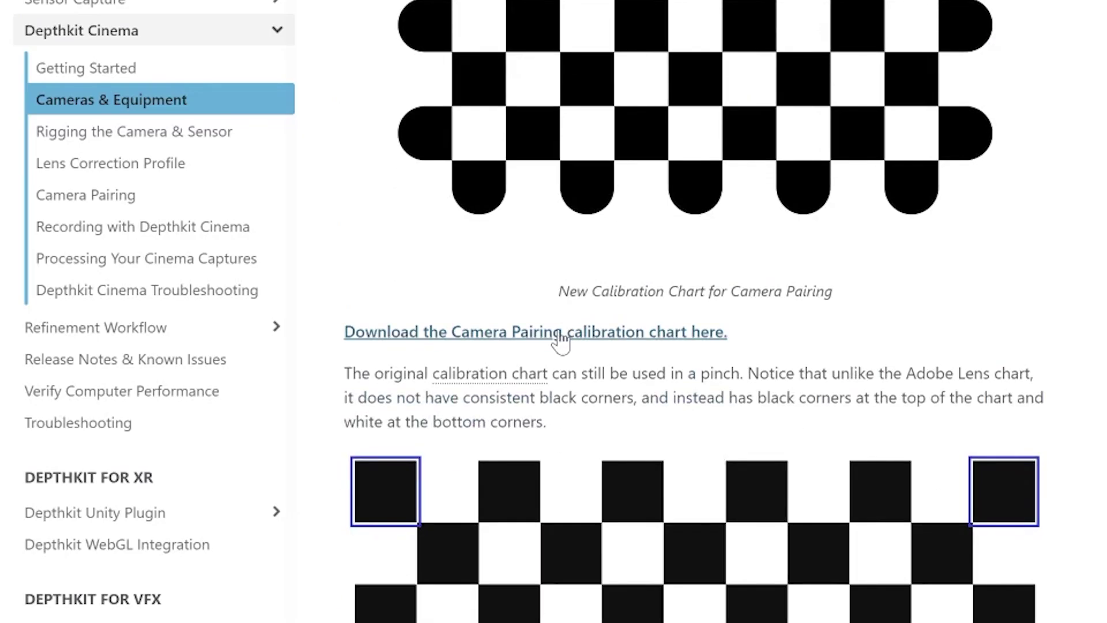
# Step: Open the Camera Pairing checkerboard chart PDF from the Cameras & Equipment docs page
pyautogui.click(558, 334)
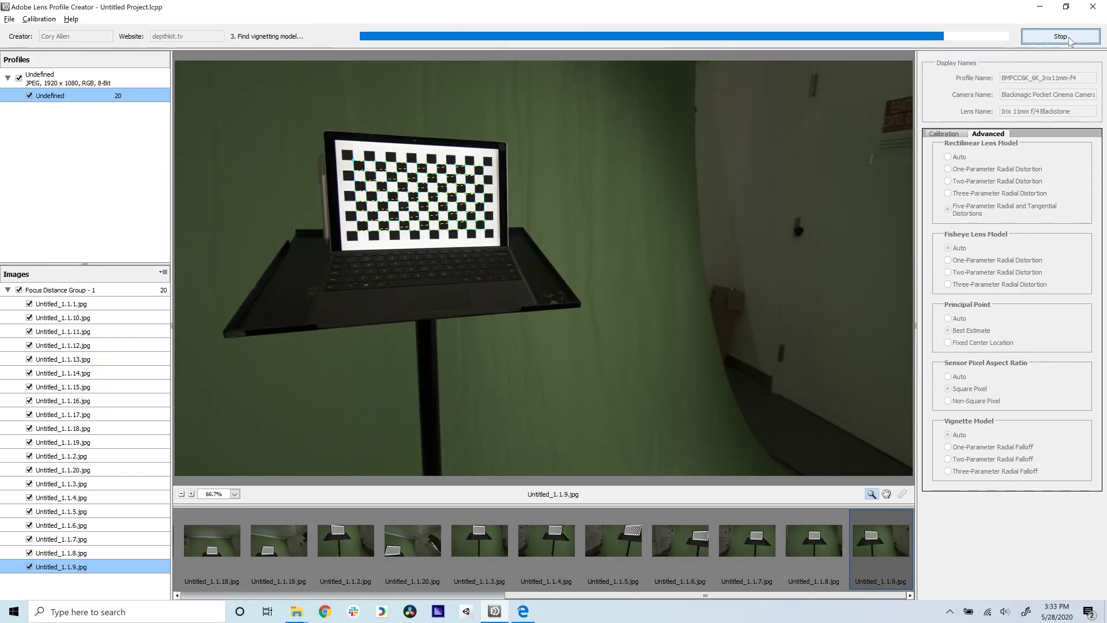
# Step: Choose the Desktop as the location for saving the finished lens profile
pyautogui.click(30, 112)
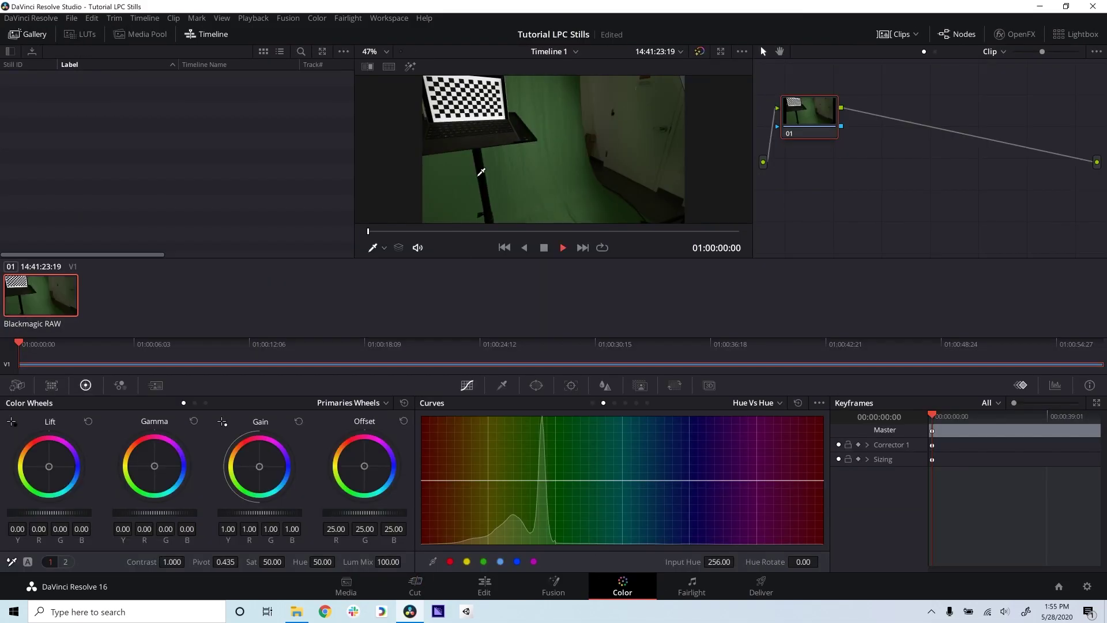
# Step: Grab stills of the checkerboard chart repeatedly throughout the clip's playback
pyautogui.rightClick(500, 166)
pyautogui.click(519, 163)
pyautogui.rightClick(522, 163)
pyautogui.click(534, 170)
pyautogui.rightClick(536, 170)
pyautogui.click(547, 176)
pyautogui.rightClick(562, 179)
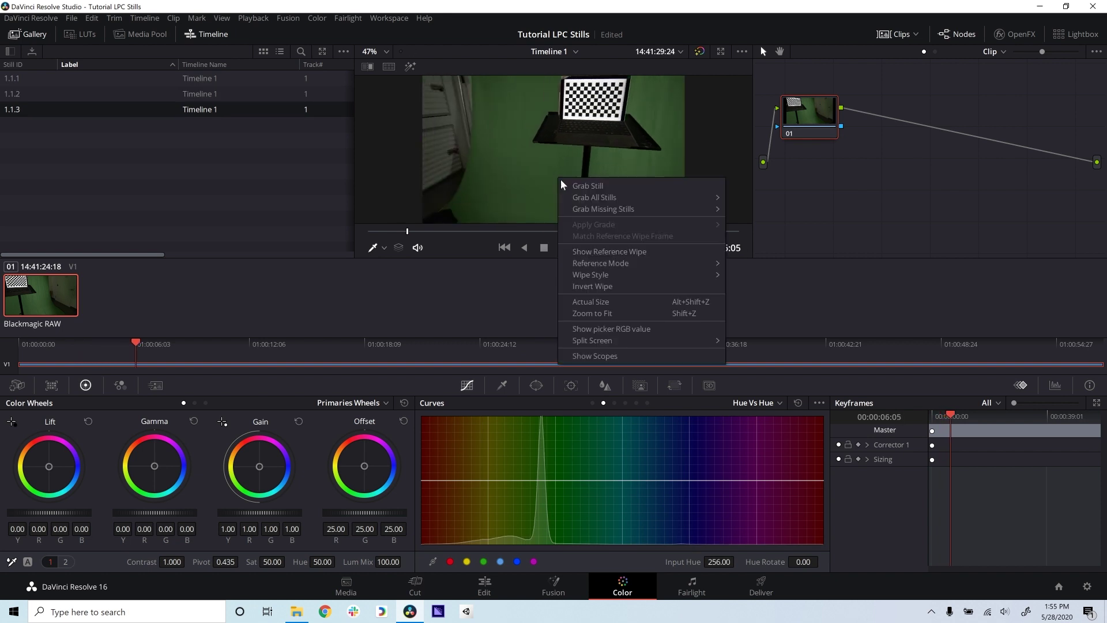
pyautogui.click(568, 186)
pyautogui.rightClick(567, 188)
pyautogui.click(573, 192)
pyautogui.rightClick(573, 192)
pyautogui.click(580, 199)
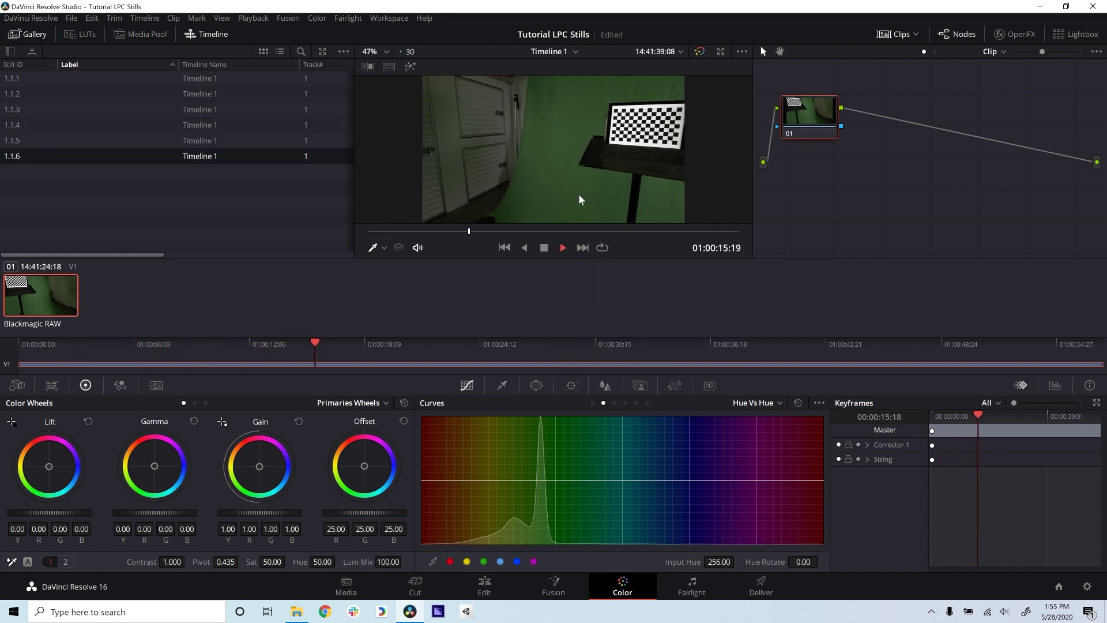
pyautogui.rightClick(581, 200)
pyautogui.click(593, 196)
pyautogui.rightClick(592, 196)
pyautogui.click(600, 203)
pyautogui.rightClick(583, 190)
pyautogui.click(589, 197)
pyautogui.rightClick(570, 179)
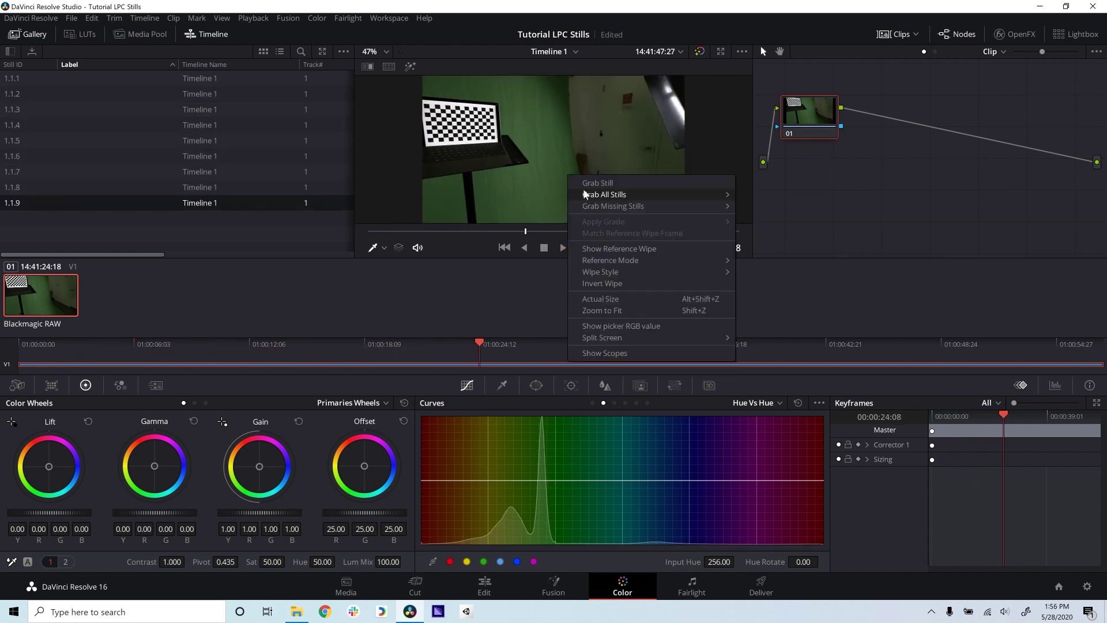
pyautogui.click(576, 186)
pyautogui.rightClick(564, 164)
pyautogui.click(572, 171)
pyautogui.rightClick(571, 161)
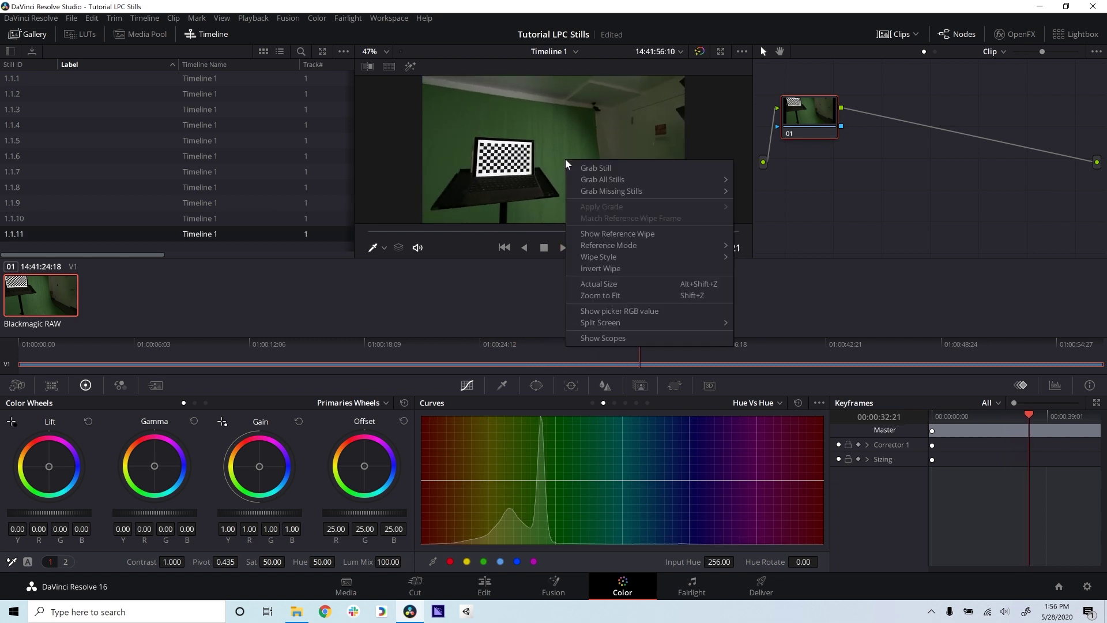
pyautogui.click(577, 167)
pyautogui.rightClick(582, 174)
pyautogui.click(589, 181)
pyautogui.rightClick(594, 171)
pyautogui.click(600, 177)
pyautogui.rightClick(609, 158)
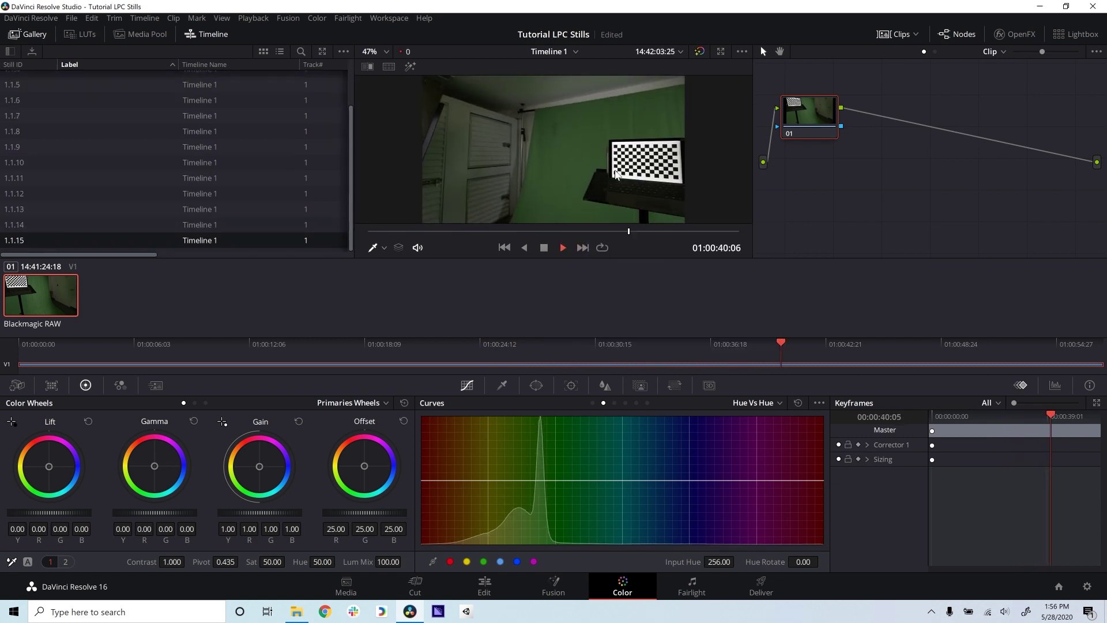
pyautogui.click(617, 165)
pyautogui.rightClick(617, 168)
pyautogui.click(624, 175)
pyautogui.rightClick(620, 177)
pyautogui.click(627, 185)
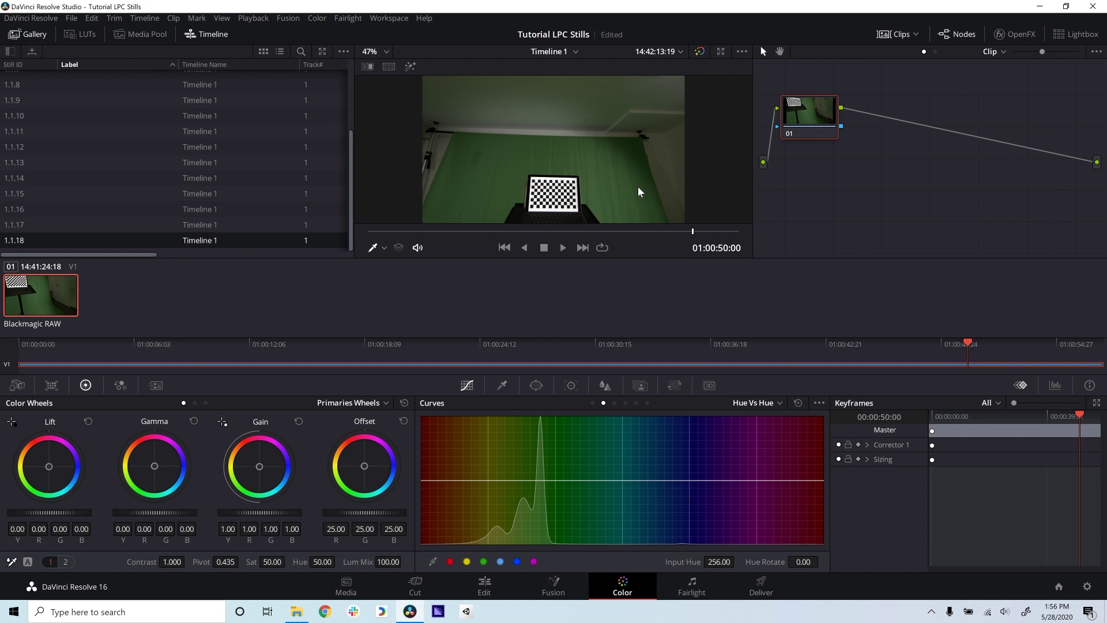
# Step: Export all grabbed stills as JPEGs into the JPGs subfolder
pyautogui.rightClick(640, 192)
pyautogui.click(663, 311)
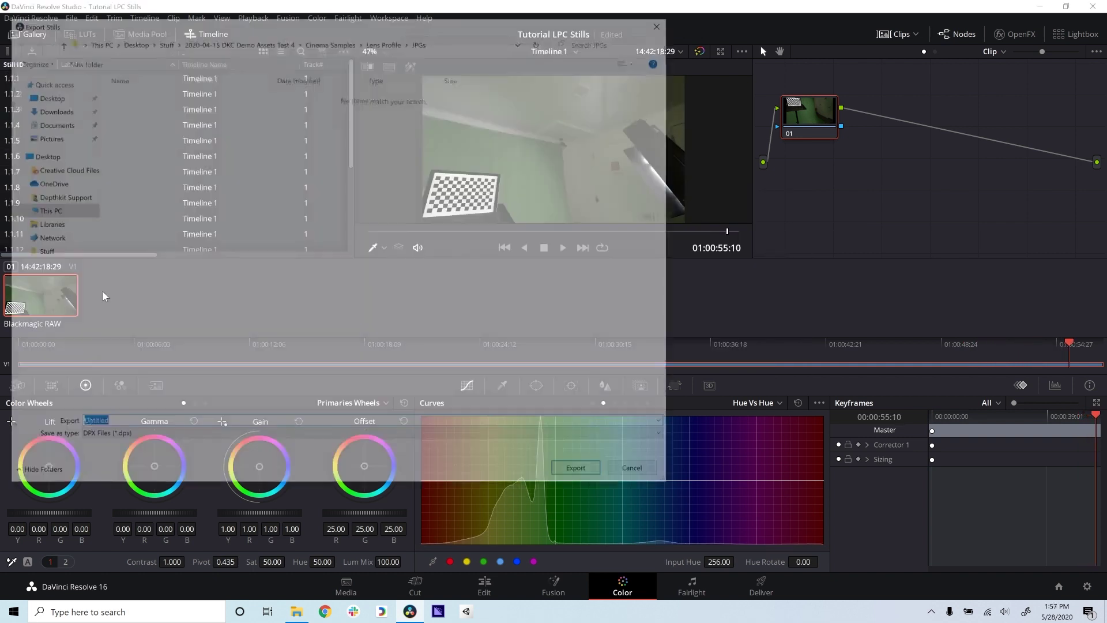
pyautogui.doubleClick(121, 94)
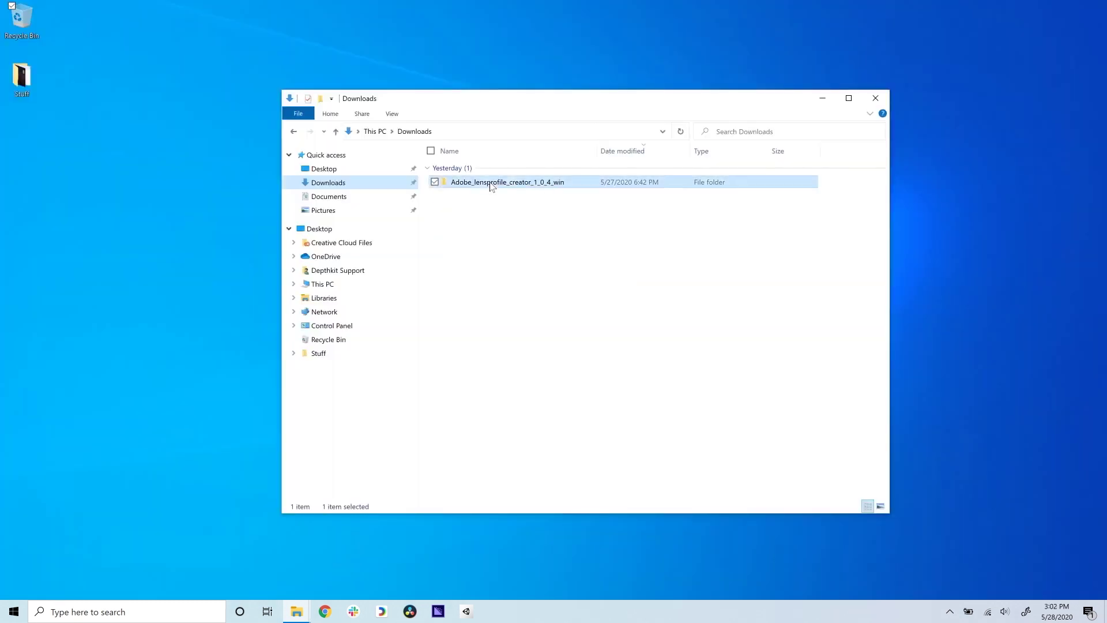
# Step: Launch Adobe Lens Profile Creator from its downloaded Windows 1.0.4 folder
pyautogui.doubleClick(490, 182)
pyautogui.doubleClick(487, 180)
pyautogui.doubleClick(487, 168)
pyautogui.doubleClick(487, 205)
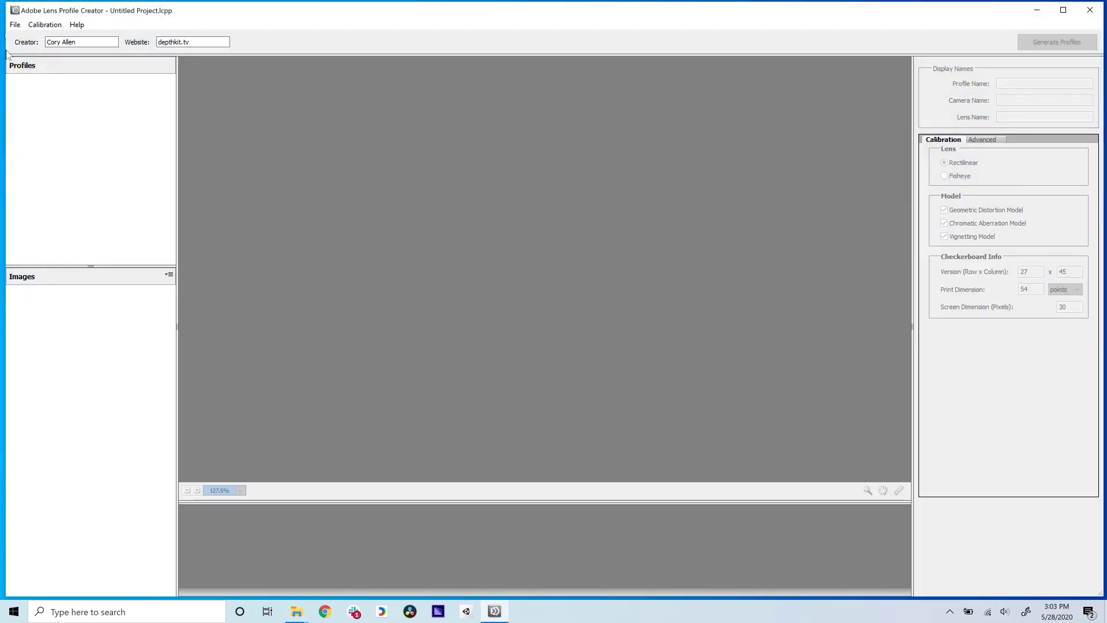
# Step: Add all 20 JPEG chart stills to the project
pyautogui.click(15, 25)
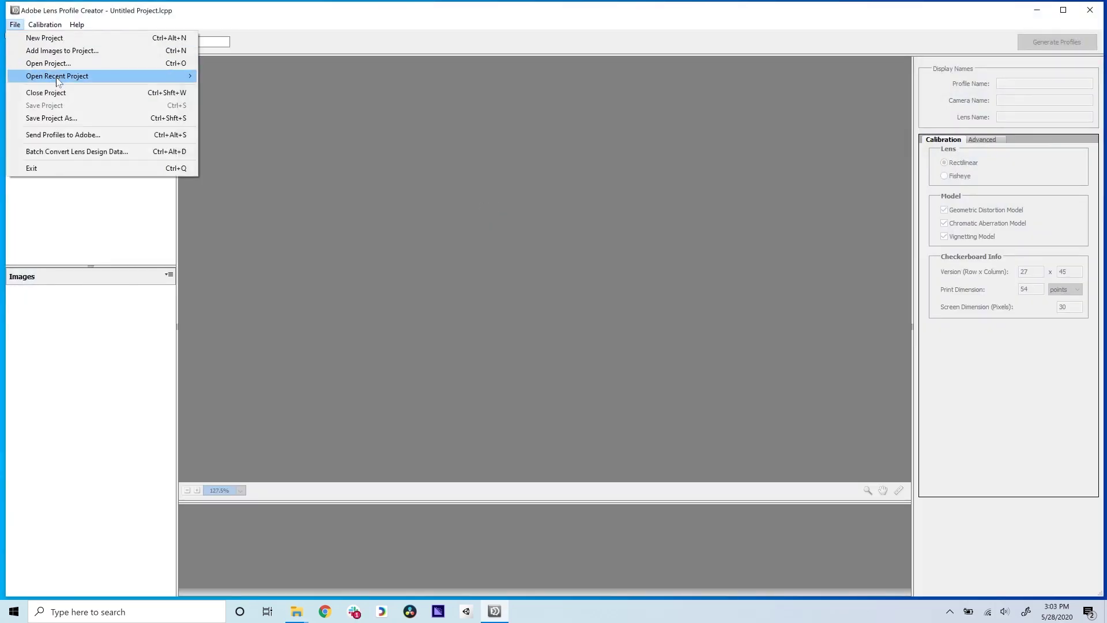
pyautogui.click(62, 50)
pyautogui.hotkey('ctrl', 'v')
pyautogui.press('Return')
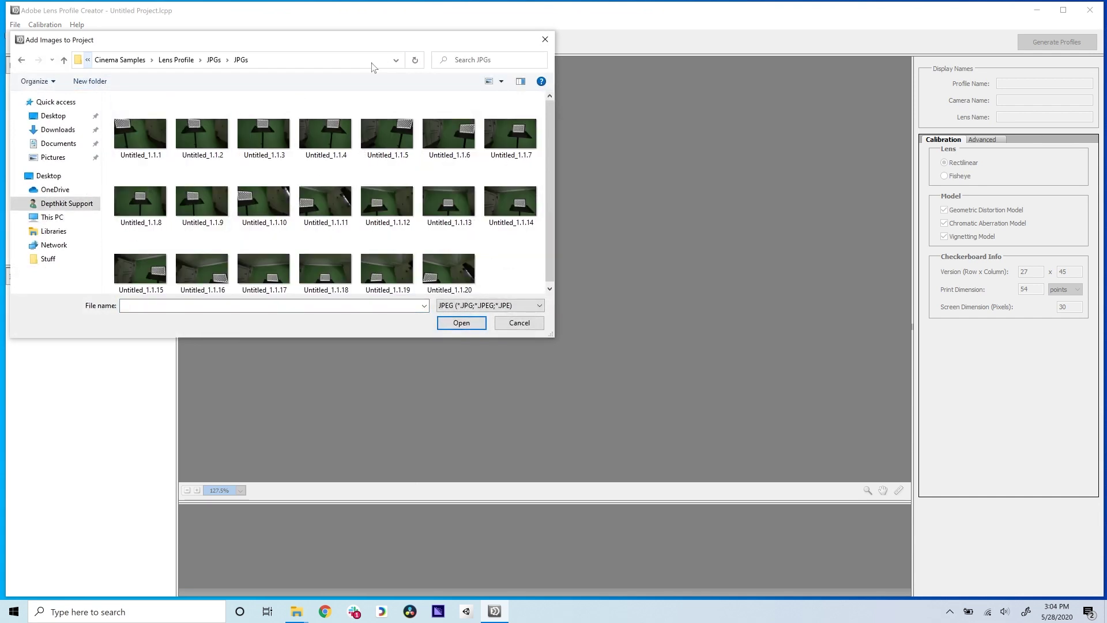
pyautogui.click(140, 133)
pyautogui.keyDown('shift'); pyautogui.click(449, 253); pyautogui.keyUp('shift')
pyautogui.click(474, 320)
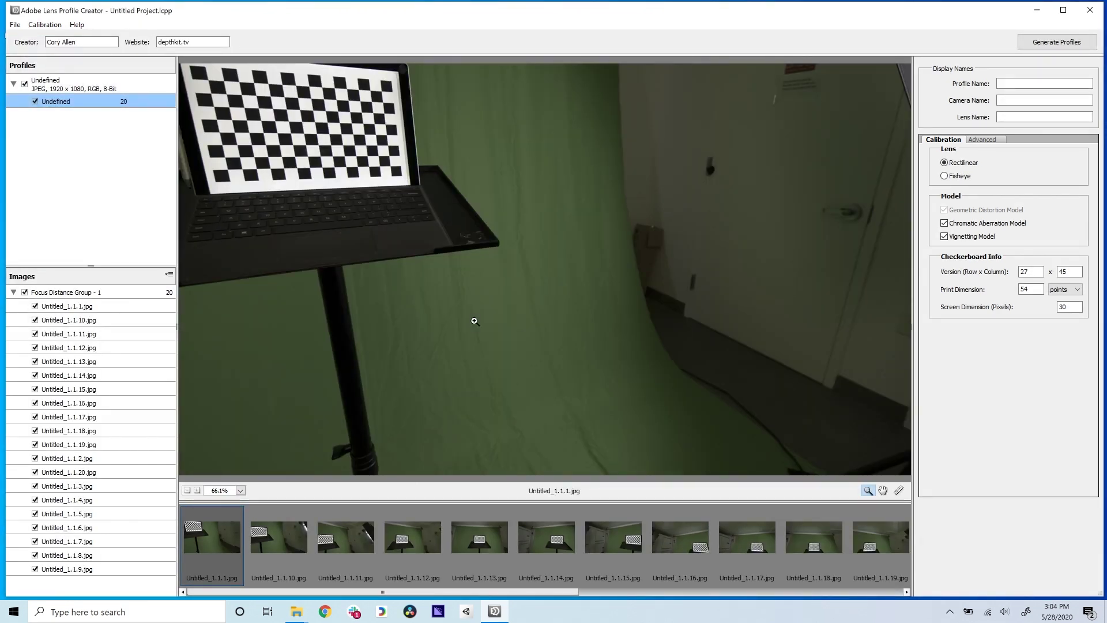
# Step: Name the profile BMPCC6K_6K_Irix11mm, camera Blackmagic Pocket Cinema Camera 6K, lens Irix 11mm f/4 Blackstone
pyautogui.click(1044, 83)
pyautogui.write('BMPCC6K')
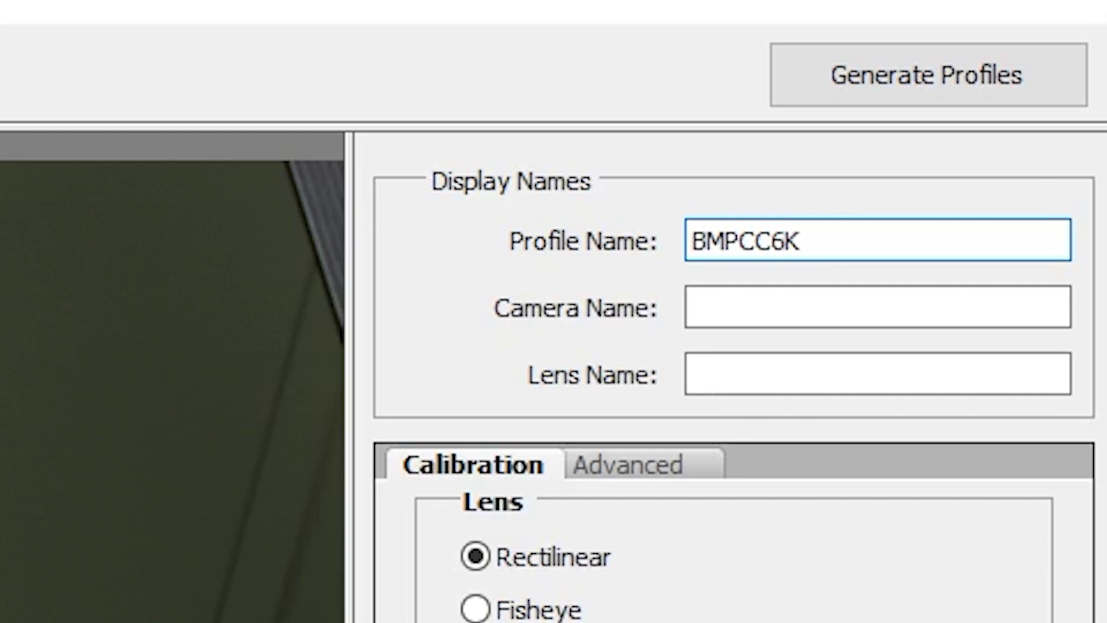
pyautogui.write('_6K_Irix11mm-f4')
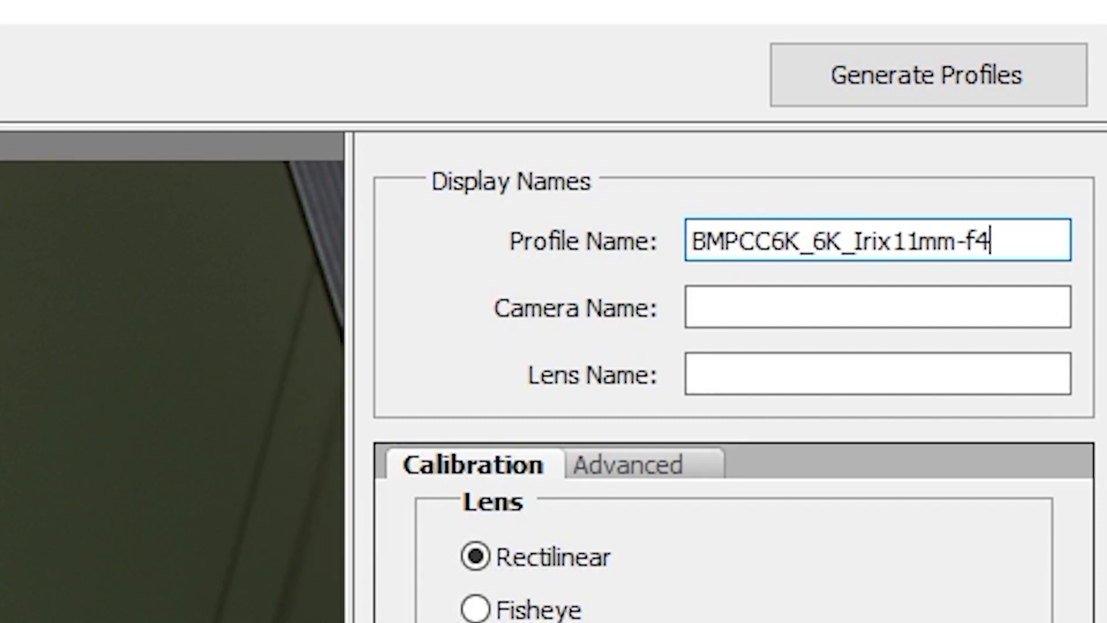
pyautogui.click(698, 307)
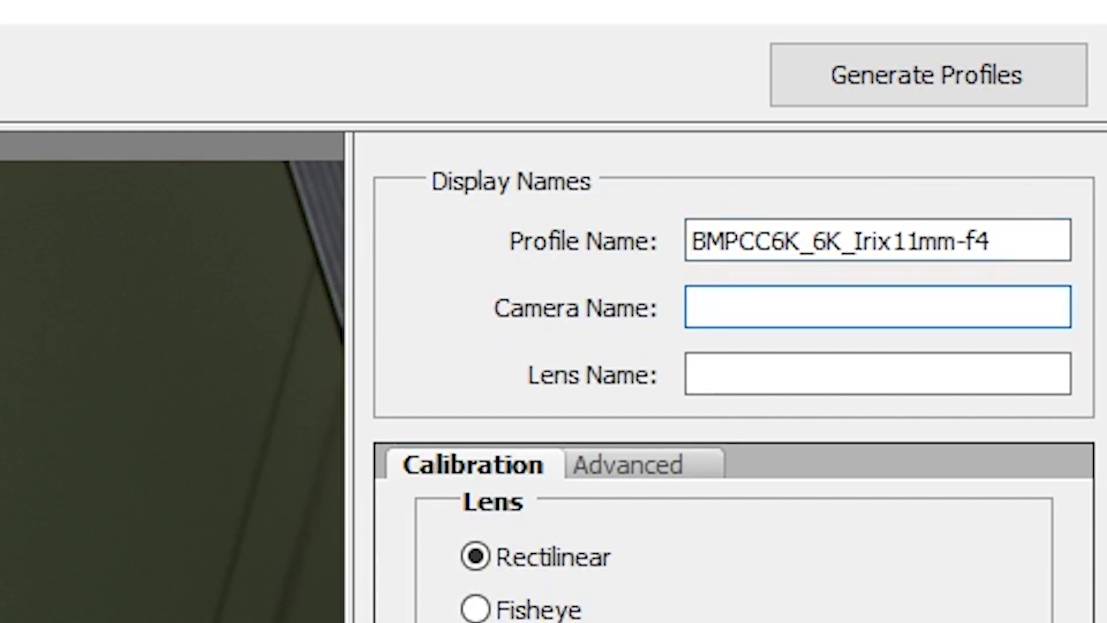
pyautogui.write('Blackmagic Pocket Cinema Camera 6K')
pyautogui.press('Tab')
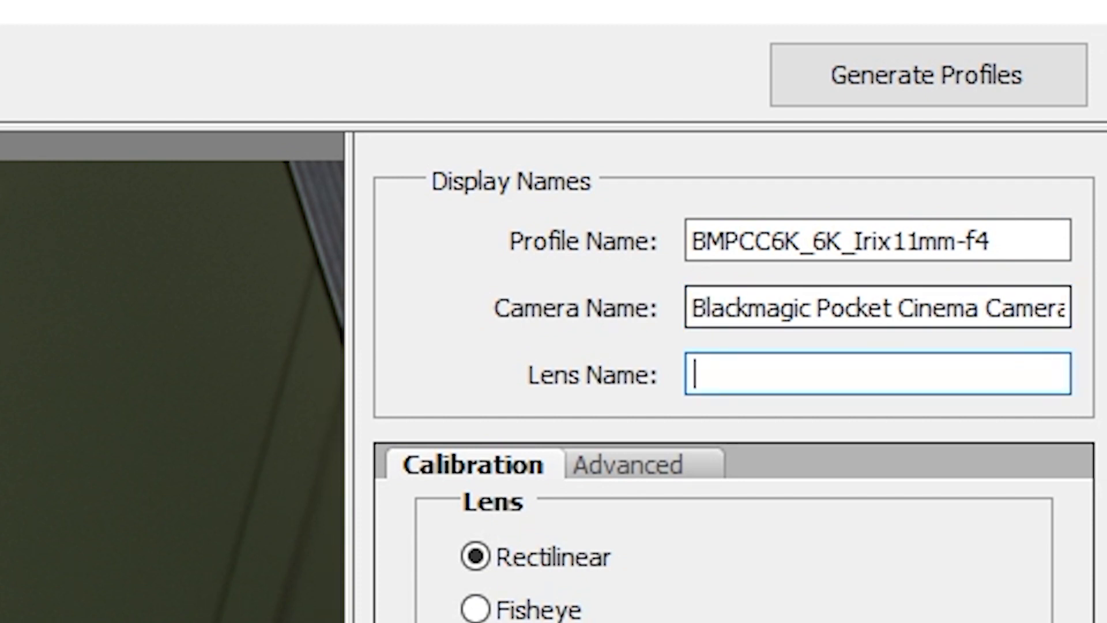
pyautogui.write('Irix 11mm f/4 Blackstone')
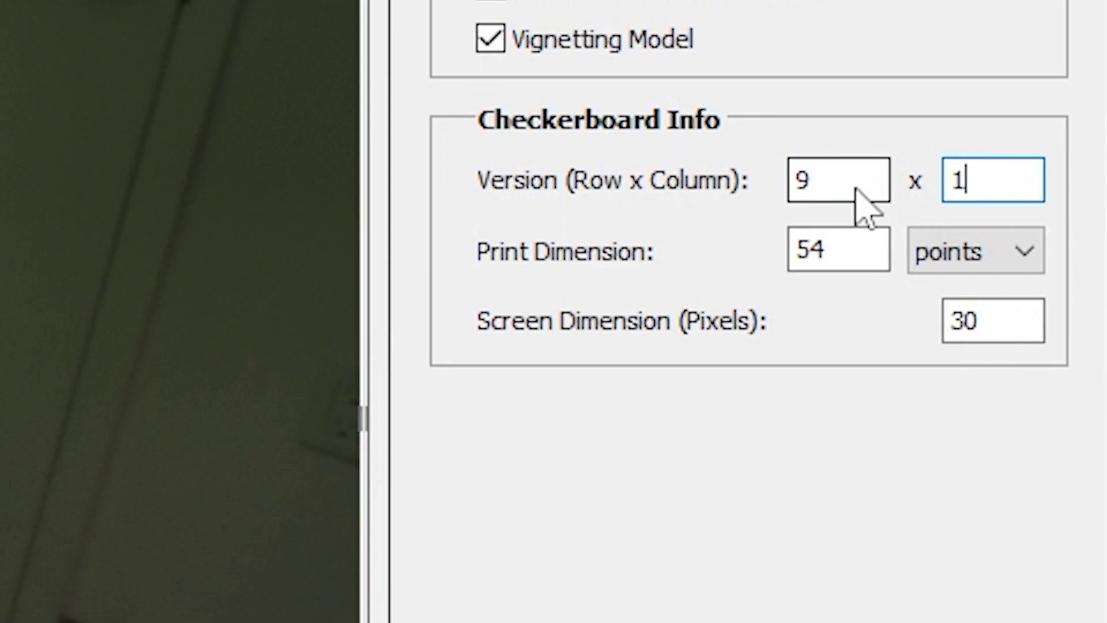
# Step: Set the checkerboard version to 9 x 15 with print dimension 108
pyautogui.write('5')
pyautogui.press('Tab')
pyautogui.write('108')
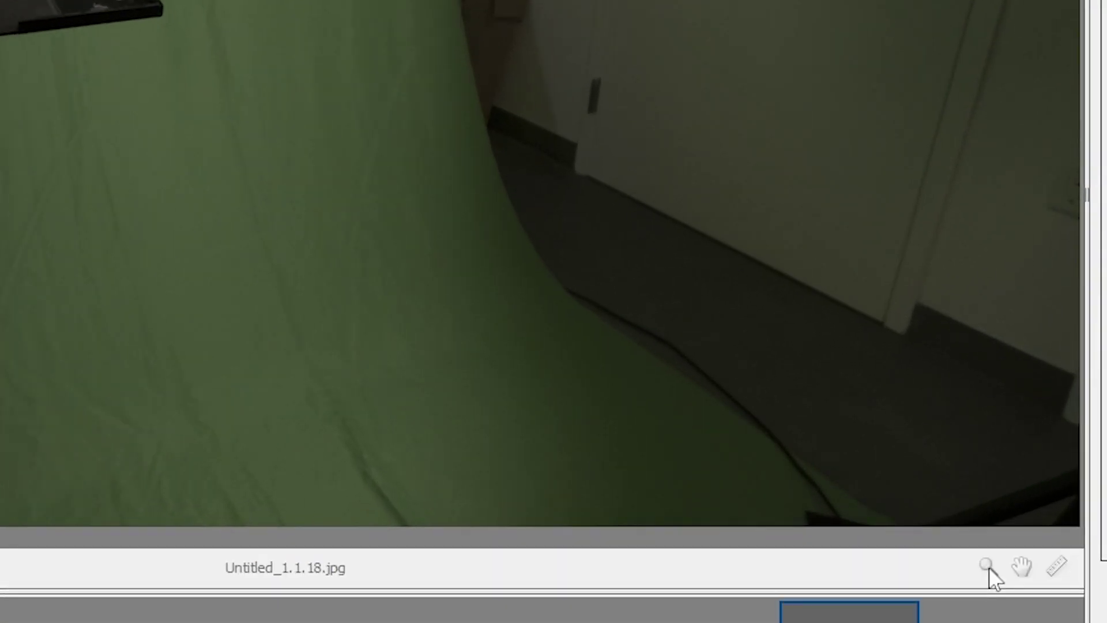
# Step: Zoom into the chart's checkerboard, measure one square, and accept 21 pixels as Screen Dimension
pyautogui.click(987, 565)
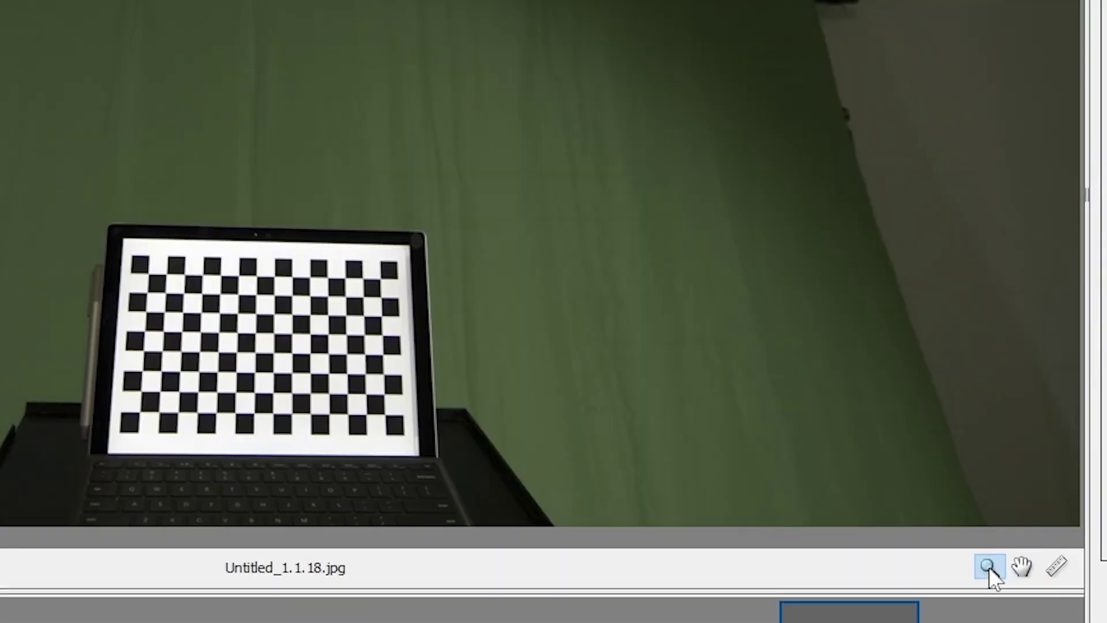
pyautogui.click(89, 452)
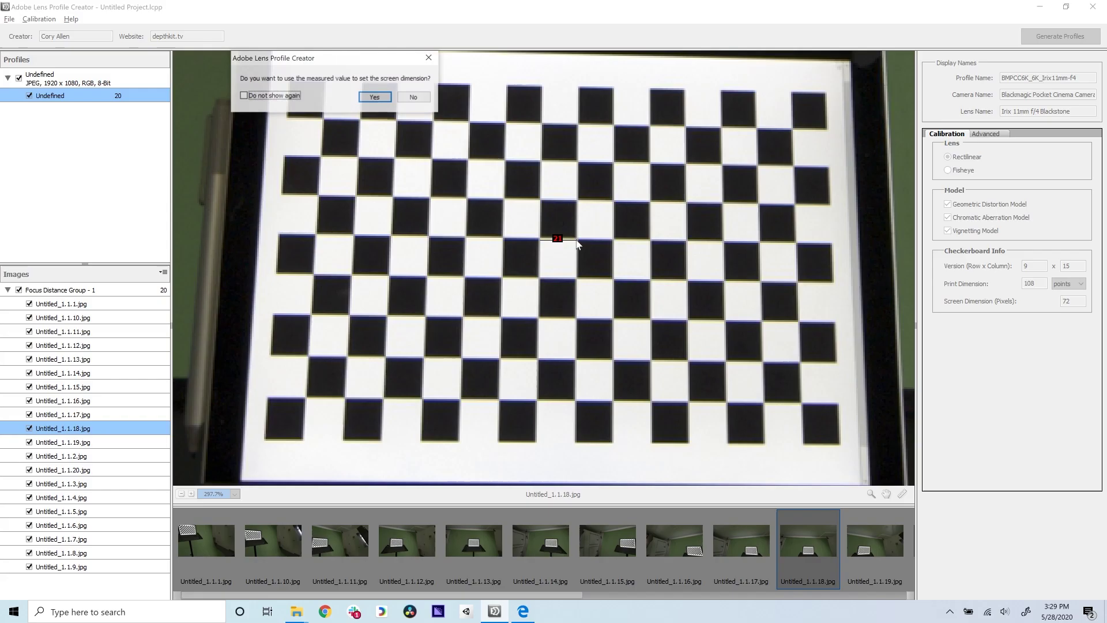
pyautogui.click(384, 99)
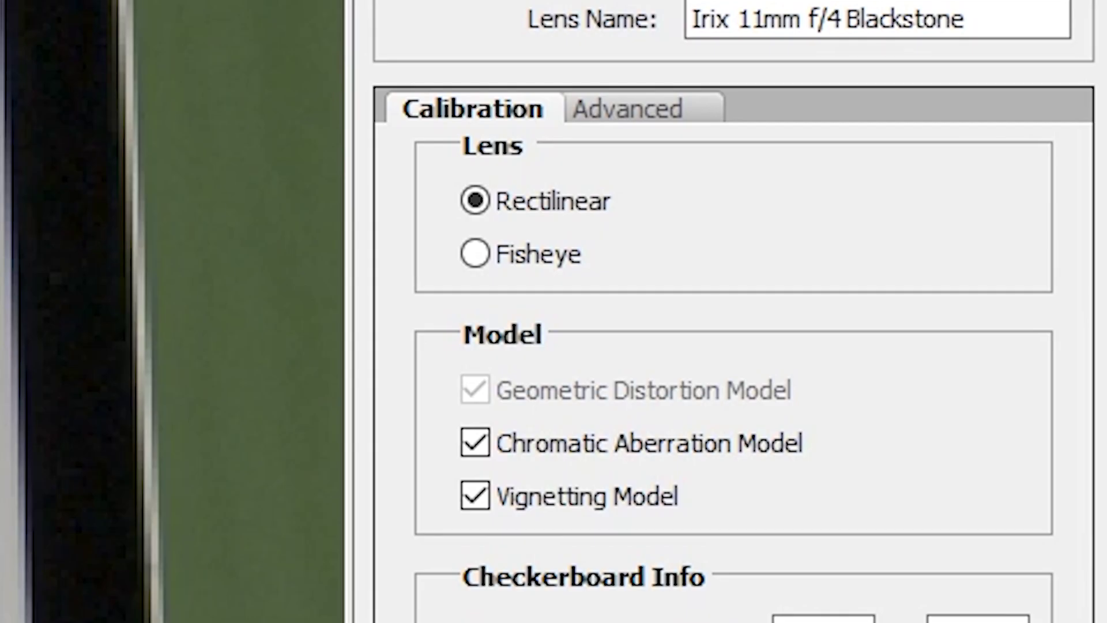
# Step: Select Five-Parameter Radial and Tangential Distortions under Advanced, then generate the profiles
pyautogui.click(652, 115)
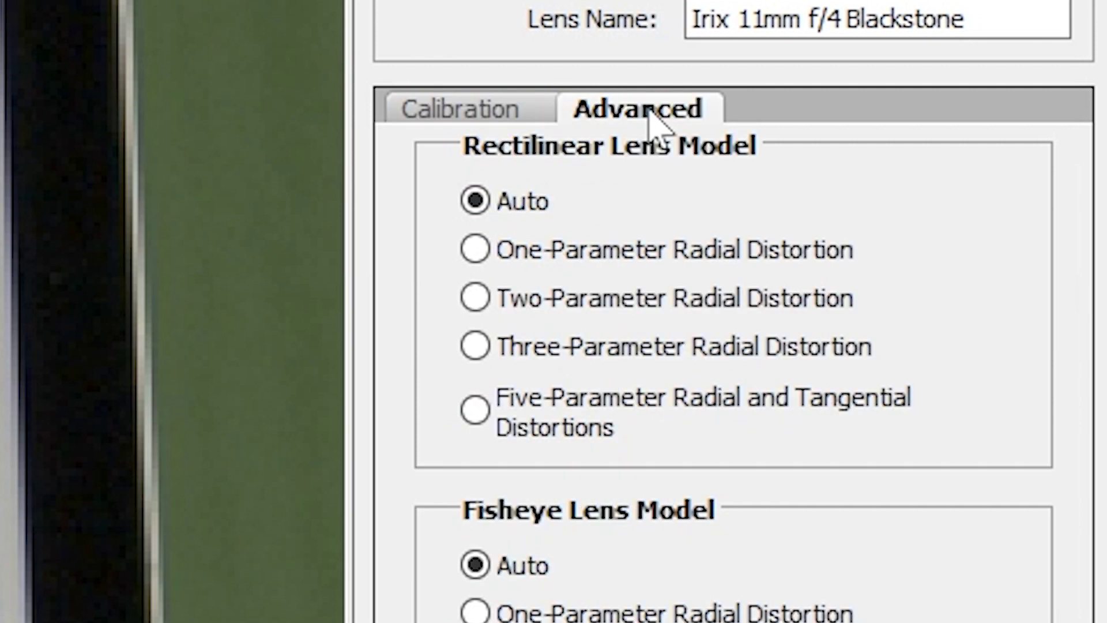
pyautogui.click(479, 415)
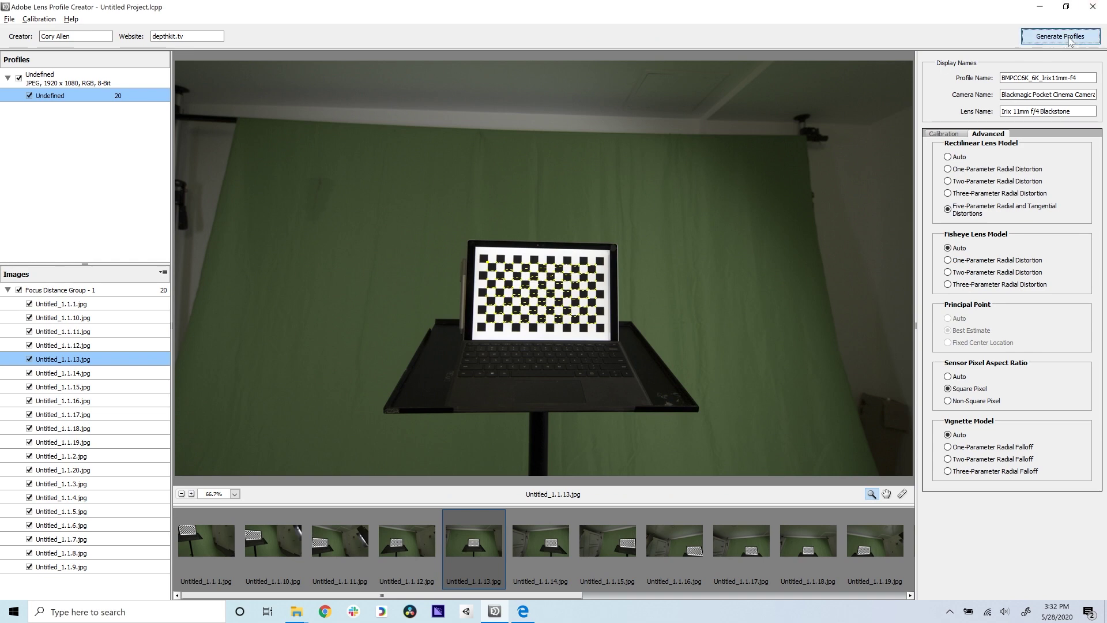
pyautogui.click(1061, 36)
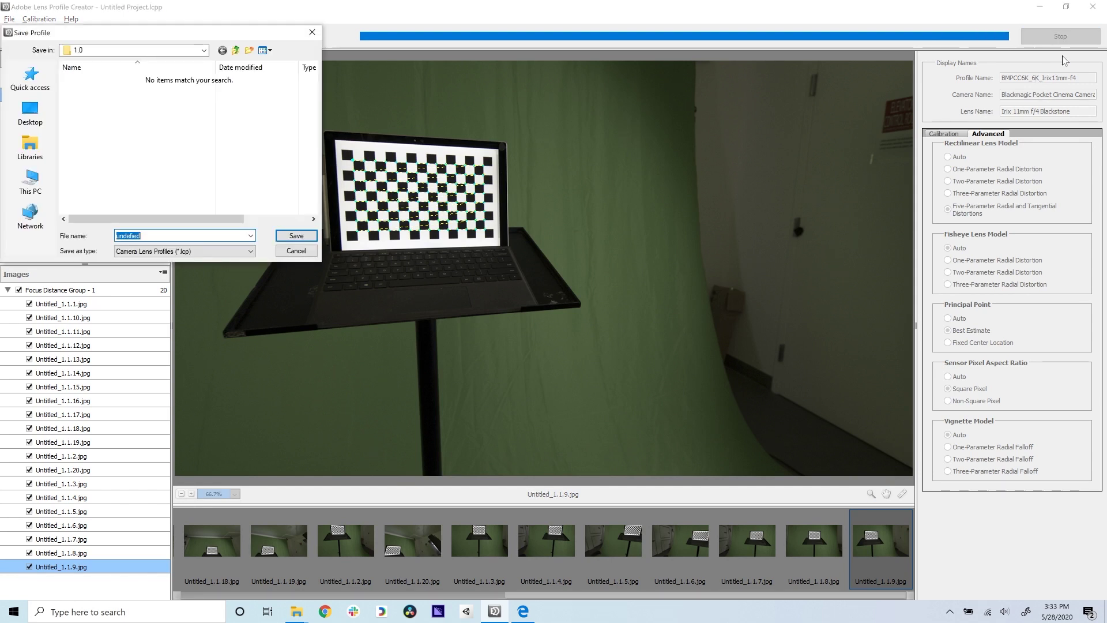
# Step: Navigate the save dialog to Desktop > Stuff > Depthkit Cinema Tutorial and select the file name
pyautogui.click(30, 113)
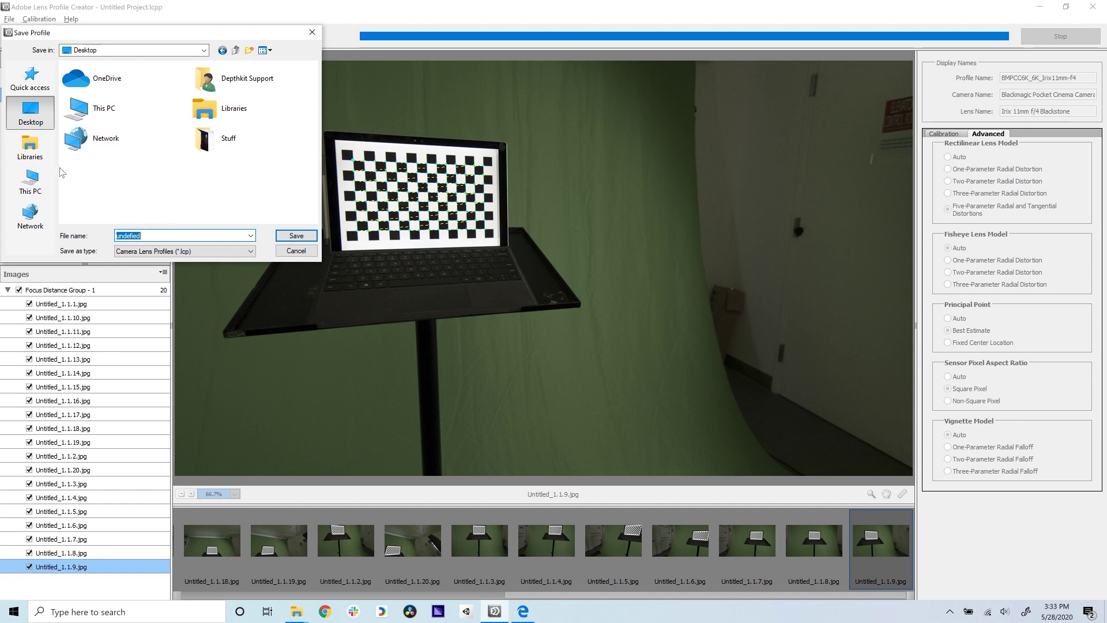
pyautogui.doubleClick(207, 138)
pyautogui.doubleClick(143, 141)
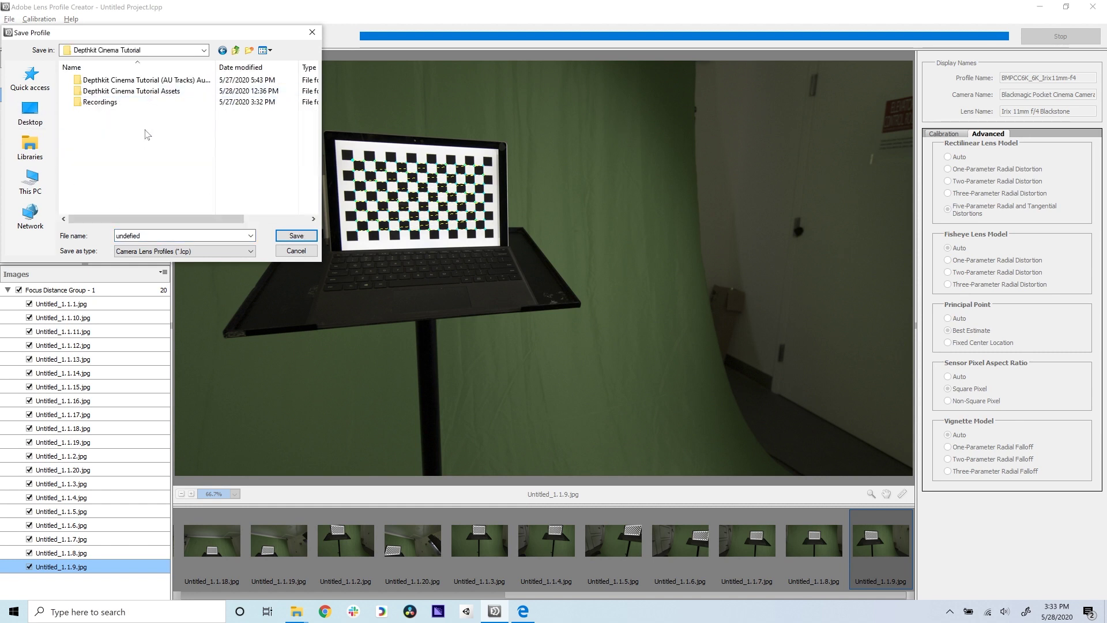
pyautogui.doubleClick(128, 235)
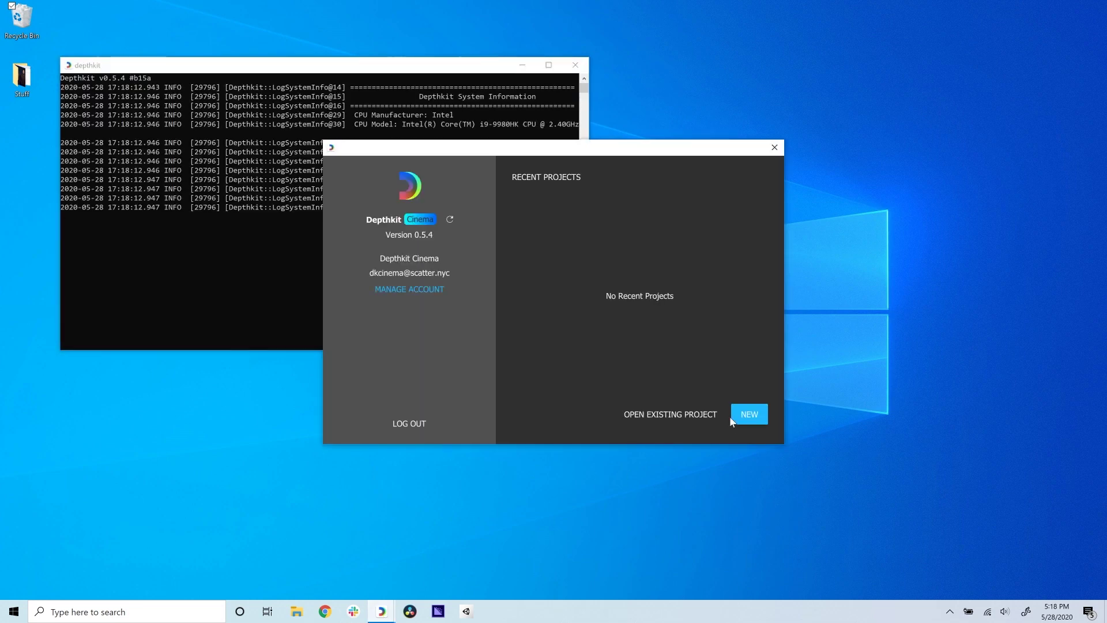
# Step: Start a NEW project, creating and selecting a Desktop folder named 'Tutorial'
pyautogui.click(733, 418)
pyautogui.click(367, 237)
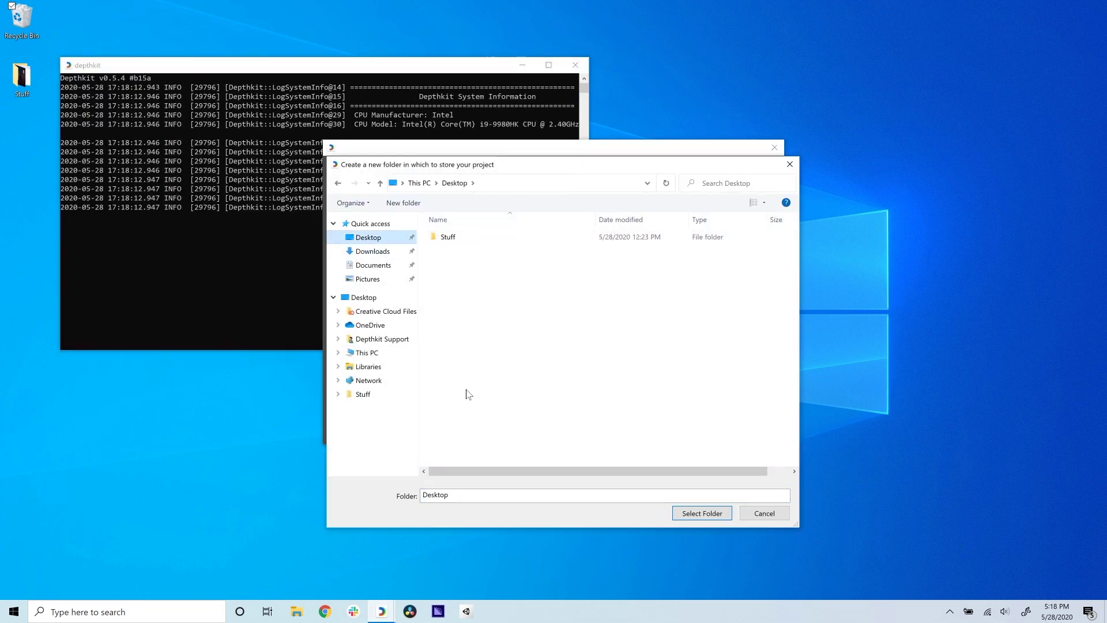
pyautogui.click(402, 203)
pyautogui.write('Tutorial')
pyautogui.press('Return')
pyautogui.press('Return')
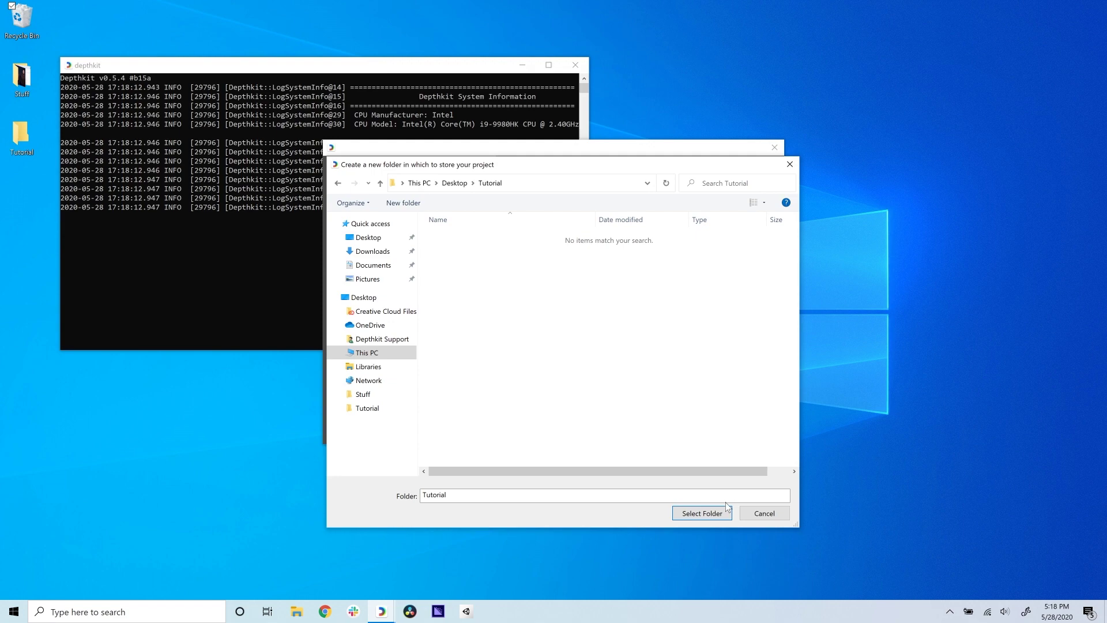
pyautogui.click(702, 513)
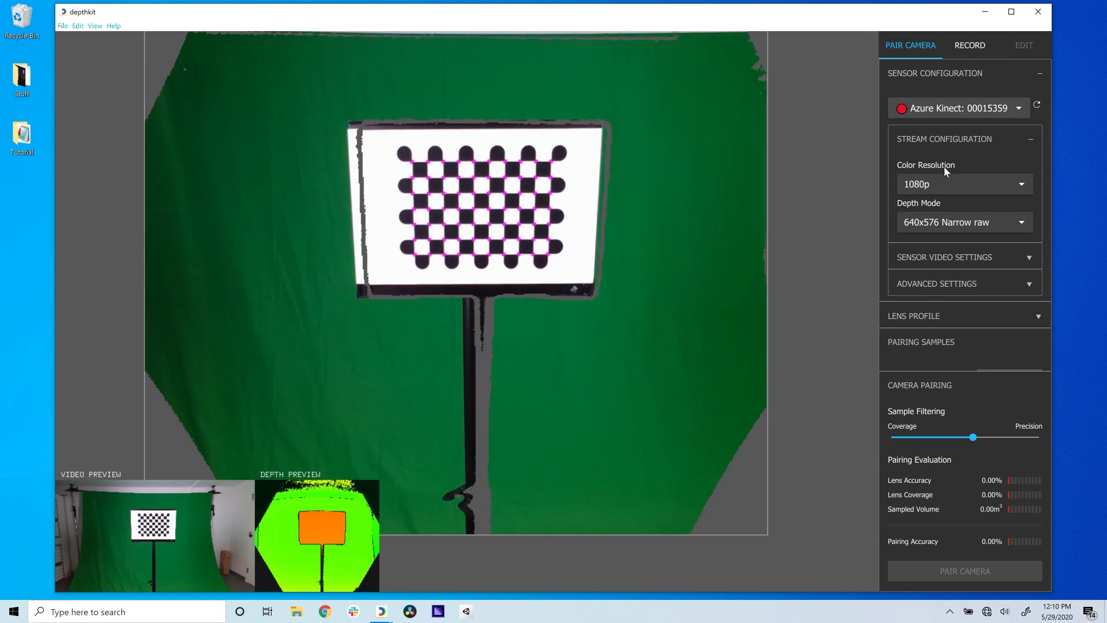
# Step: Choose 3072p 15Hz (4:3) colour resolution and 1024x1024 15Hz Wide raw depth mode
pyautogui.click(943, 180)
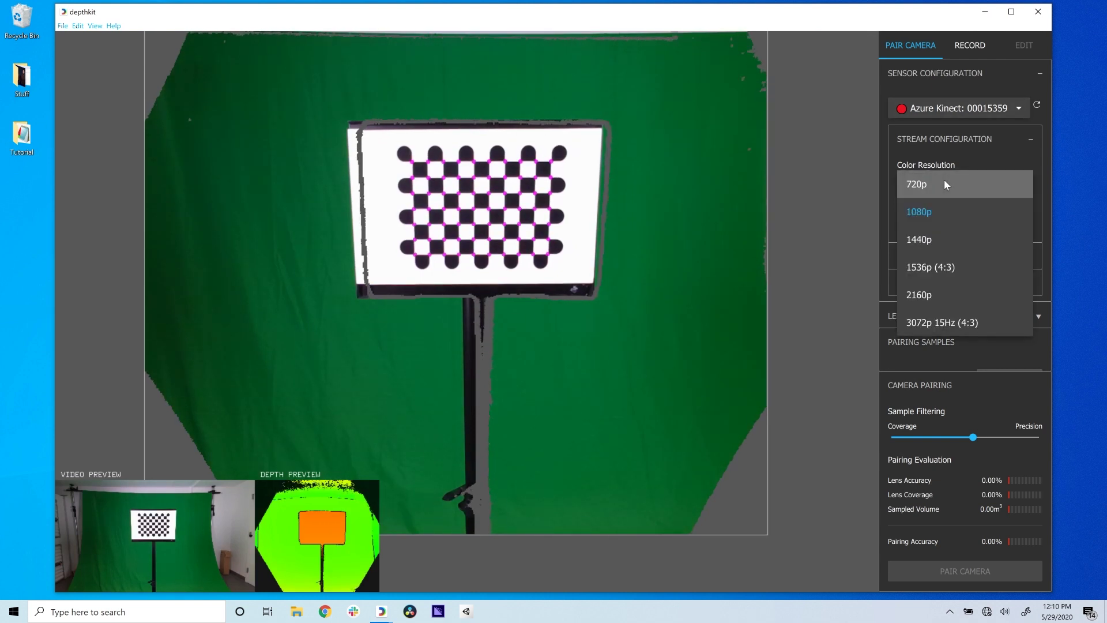
pyautogui.click(929, 323)
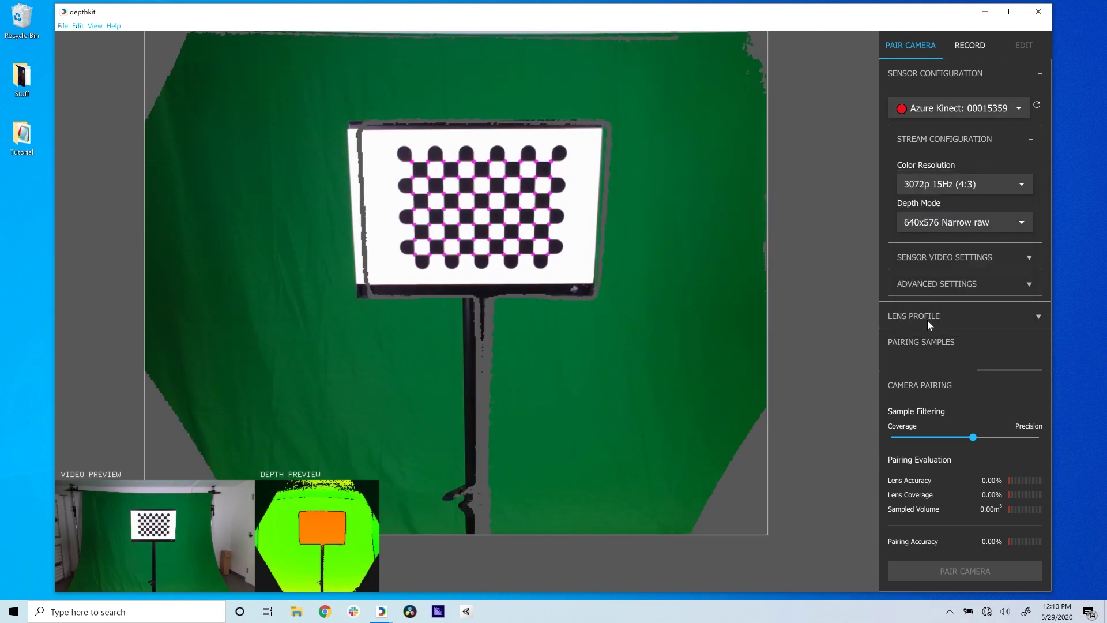
pyautogui.click(961, 221)
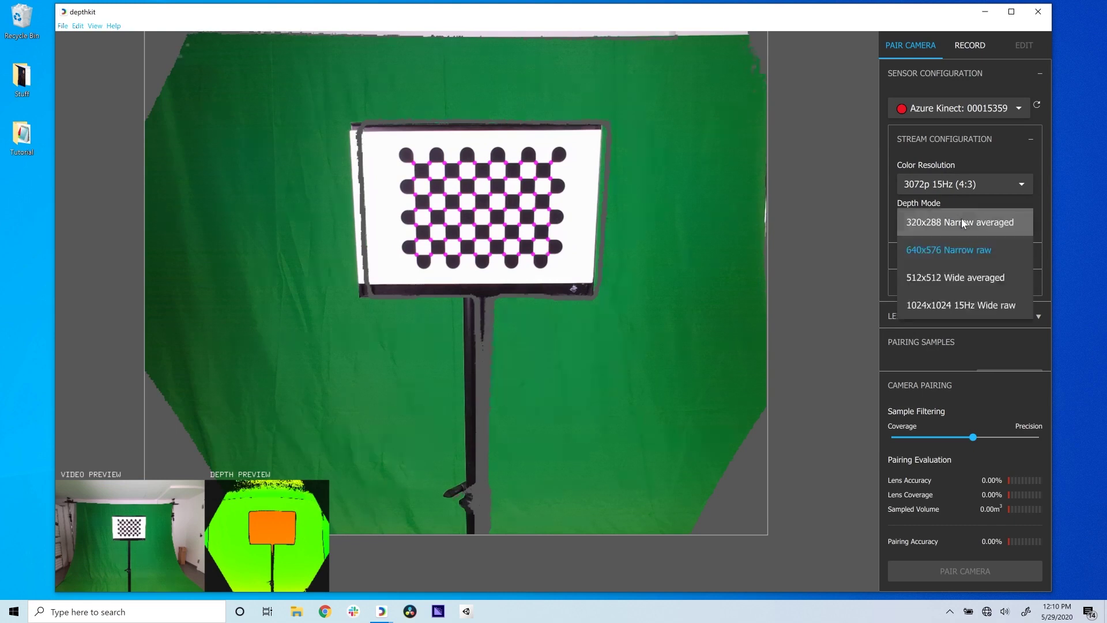
pyautogui.click(944, 305)
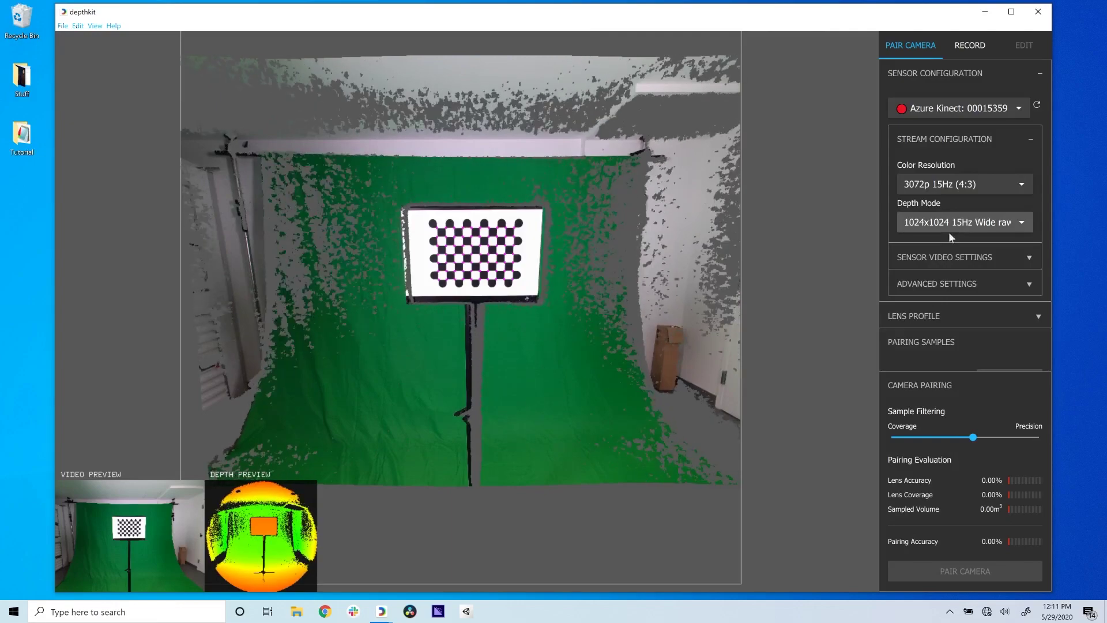
# Step: Disable Auto Exposure and Auto White Balance, set a 1/30s shutter and raise the colour temperature
pyautogui.click(947, 257)
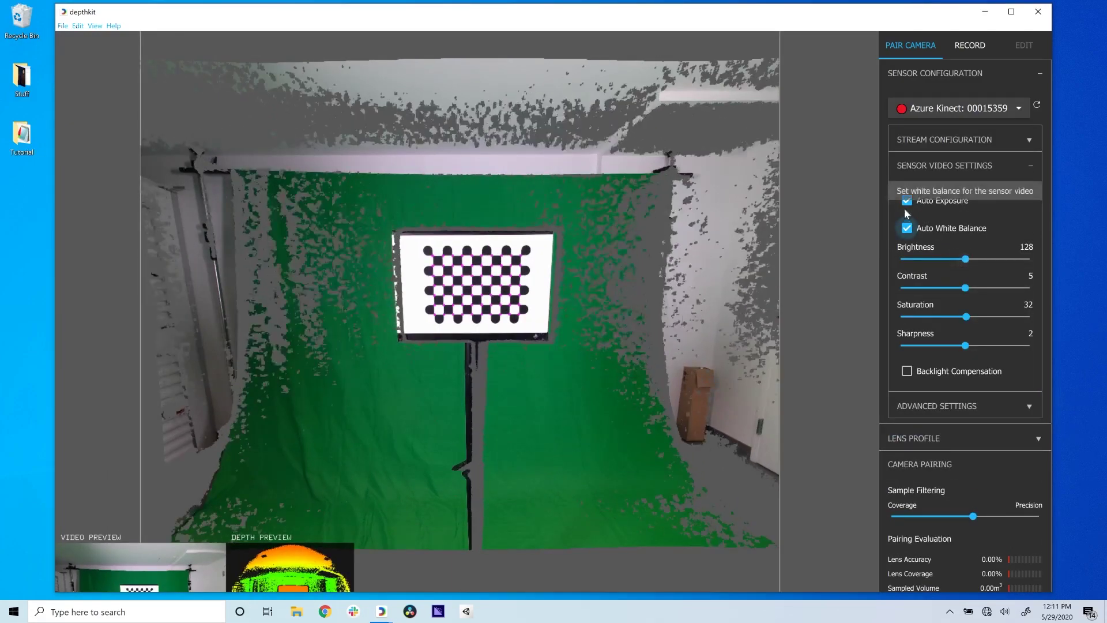
pyautogui.click(906, 200)
pyautogui.click(911, 286)
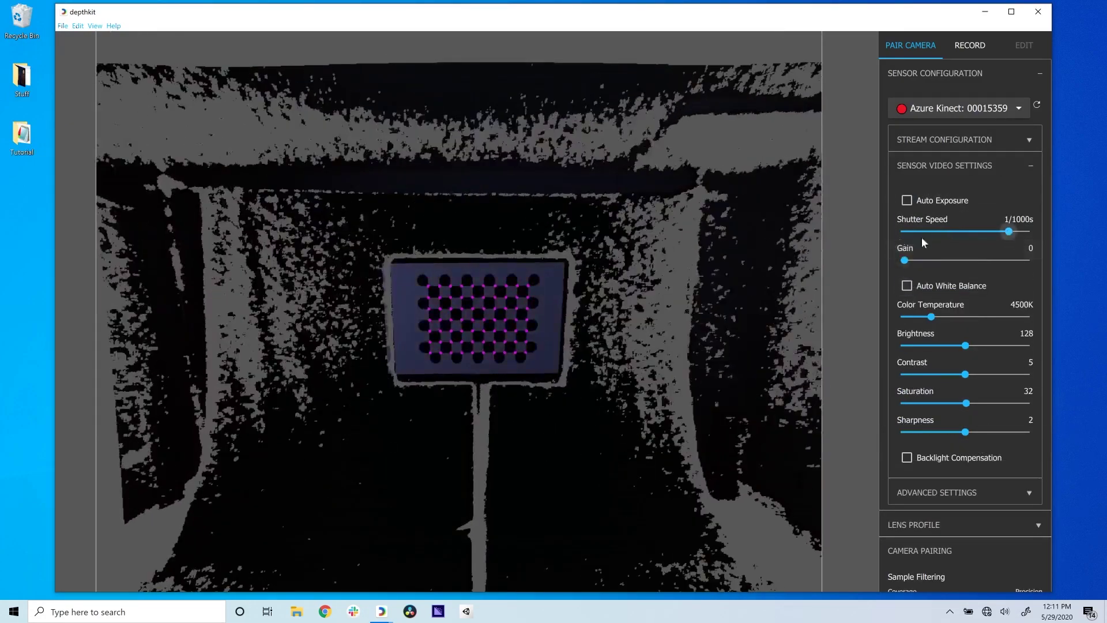
pyautogui.click(917, 232)
pyautogui.click(918, 231)
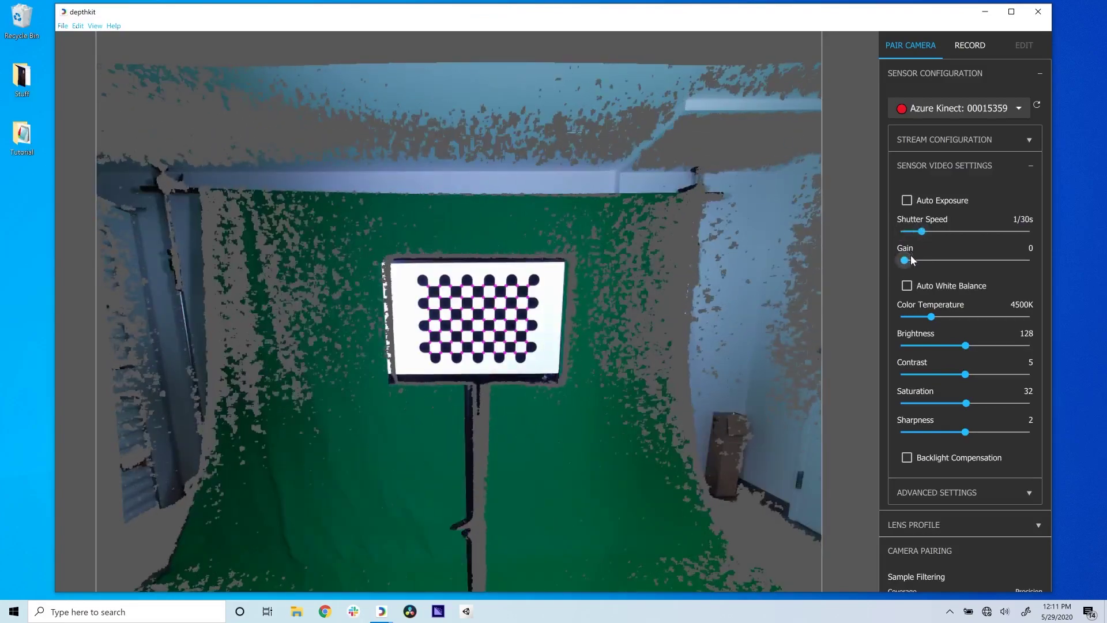
pyautogui.moveTo(930, 316)
pyautogui.mouseDown()
pyautogui.moveTo(919, 317)
pyautogui.moveTo(950, 321)
pyautogui.mouseUp()
pyautogui.click(979, 166)
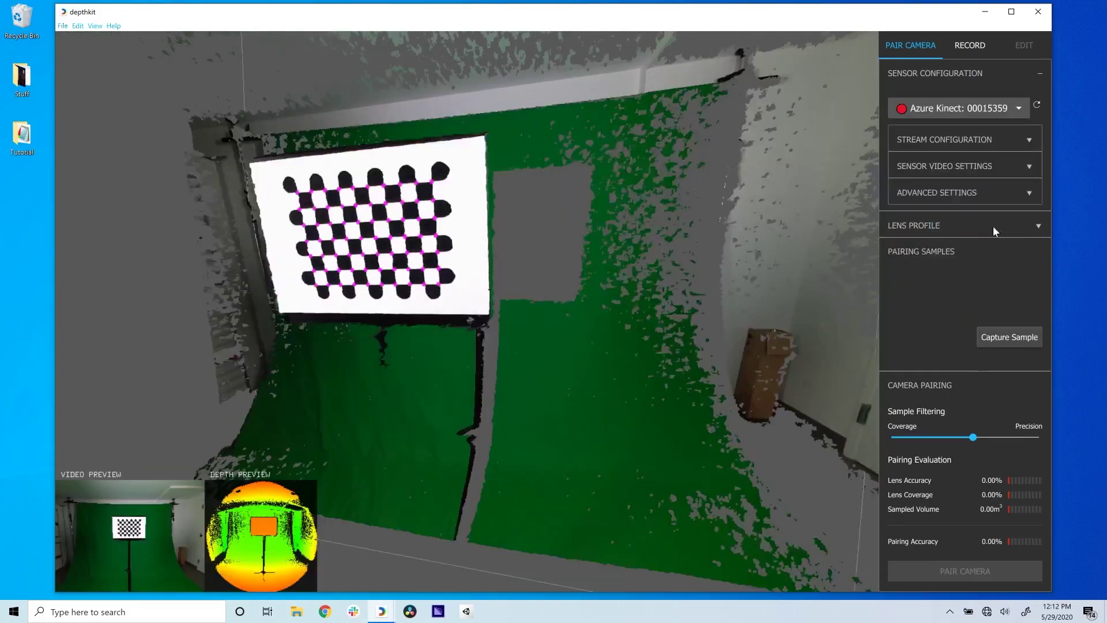
pyautogui.moveTo(413, 291); pyautogui.dragTo(467, 300)
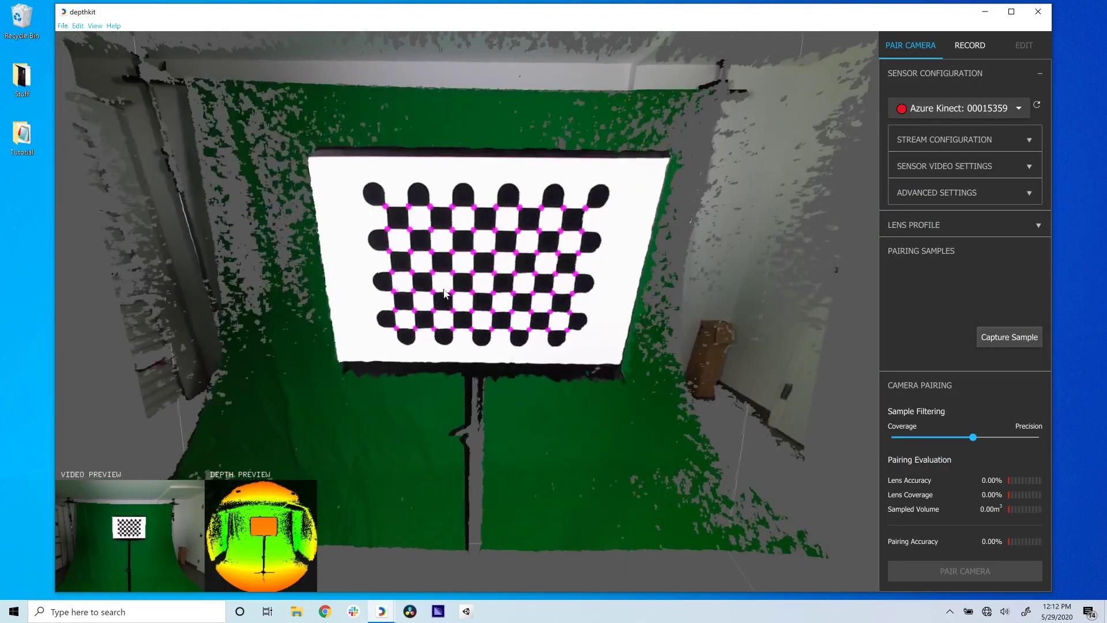
# Step: Import the BMPCC6K_6K_Irix-11mm-f4.lcp lens correction profile under Lens Profile
pyautogui.click(937, 225)
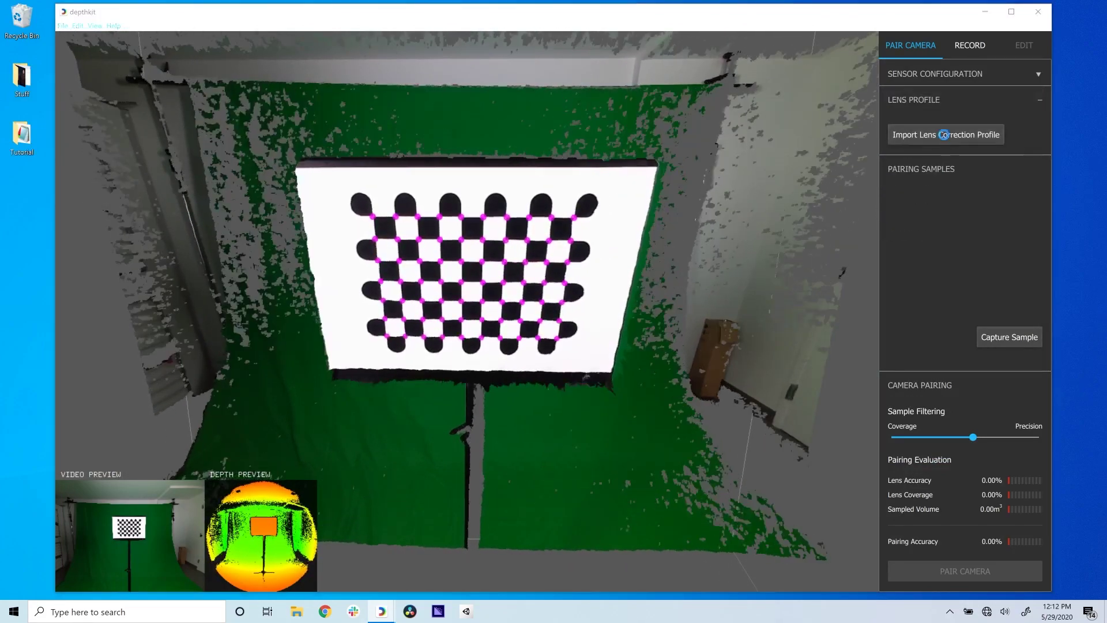
pyautogui.click(946, 135)
pyautogui.doubleClick(220, 173)
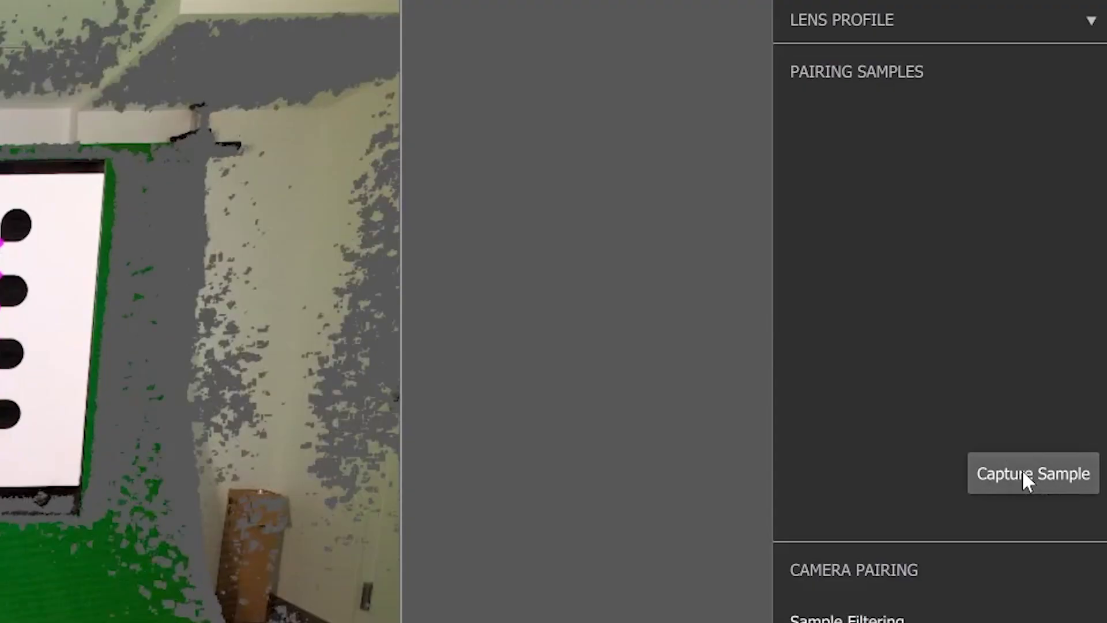
# Step: Capture a series of checkerboard pairing samples with the board at different positions and angles
pyautogui.click(1022, 470)
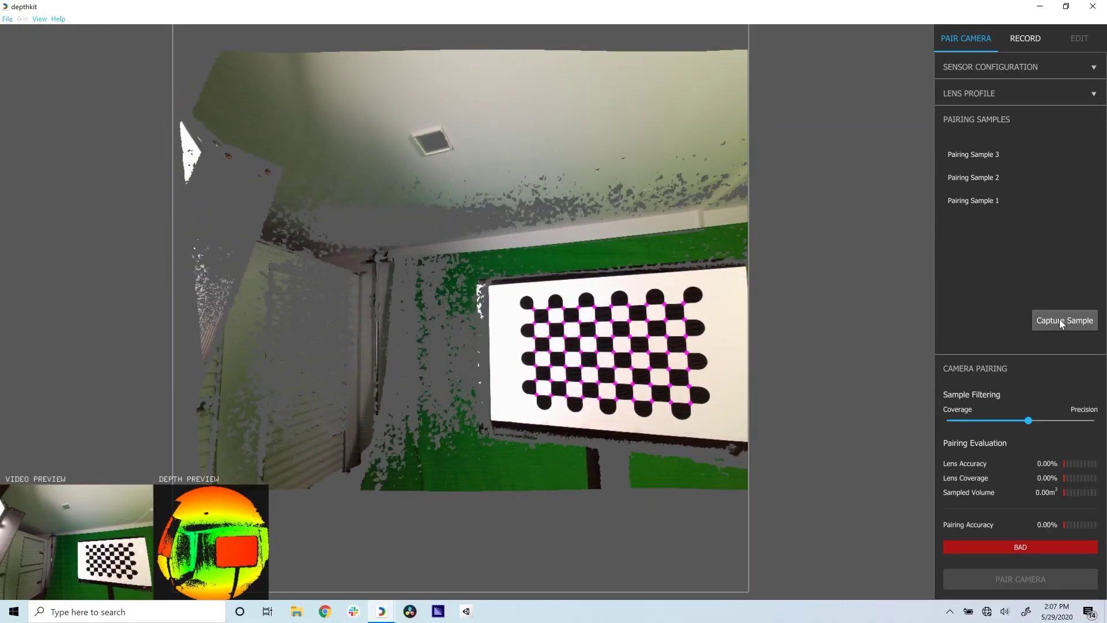
pyautogui.click(1061, 321)
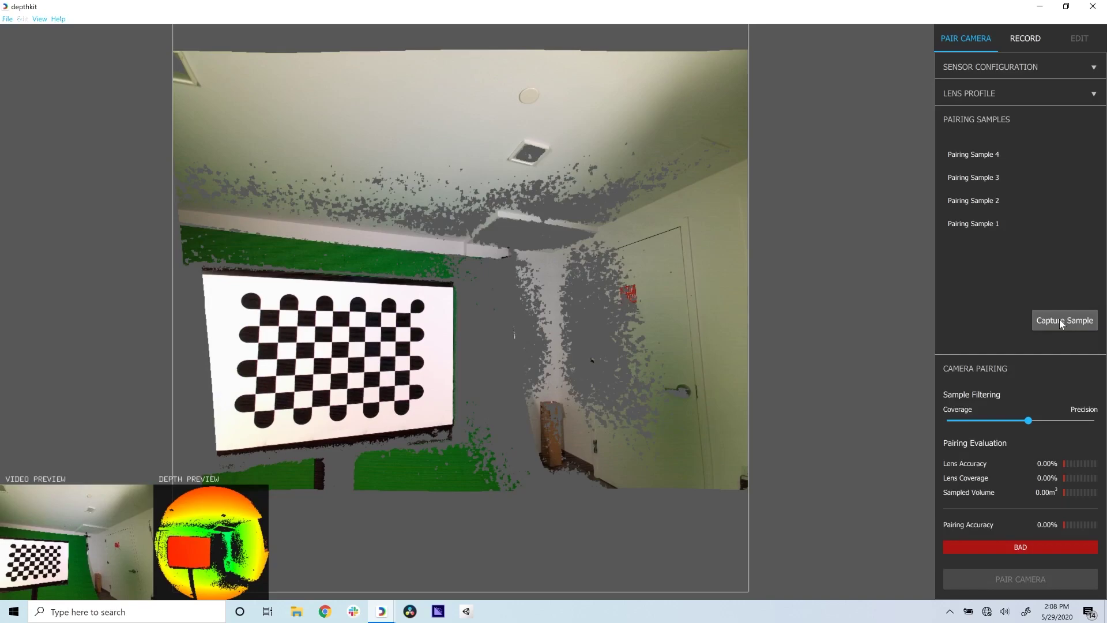
pyautogui.click(1060, 321)
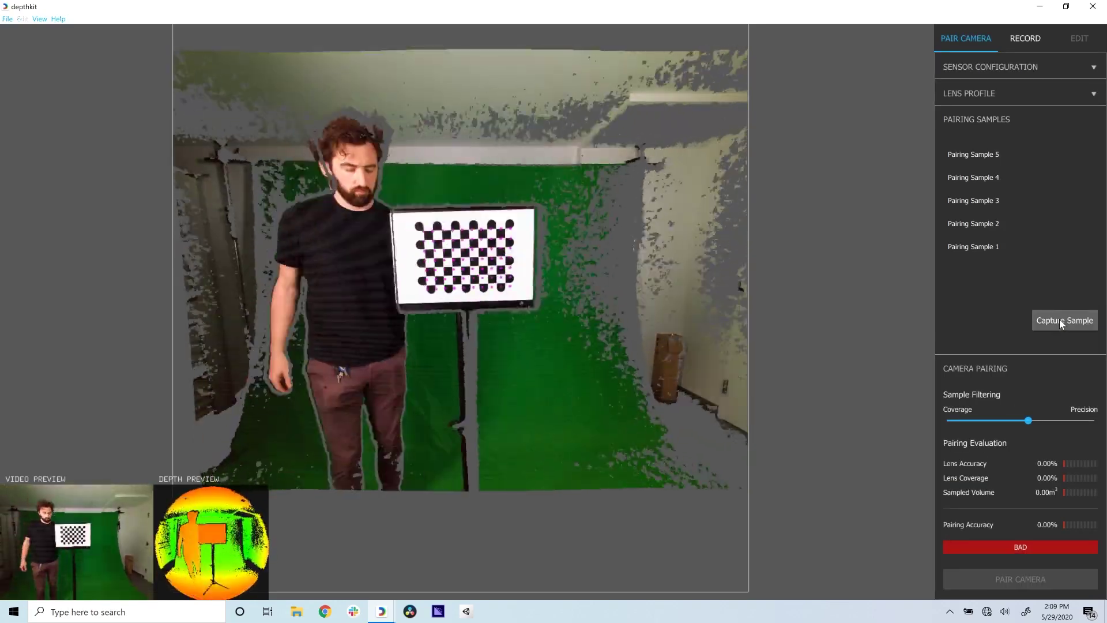
pyautogui.click(1060, 321)
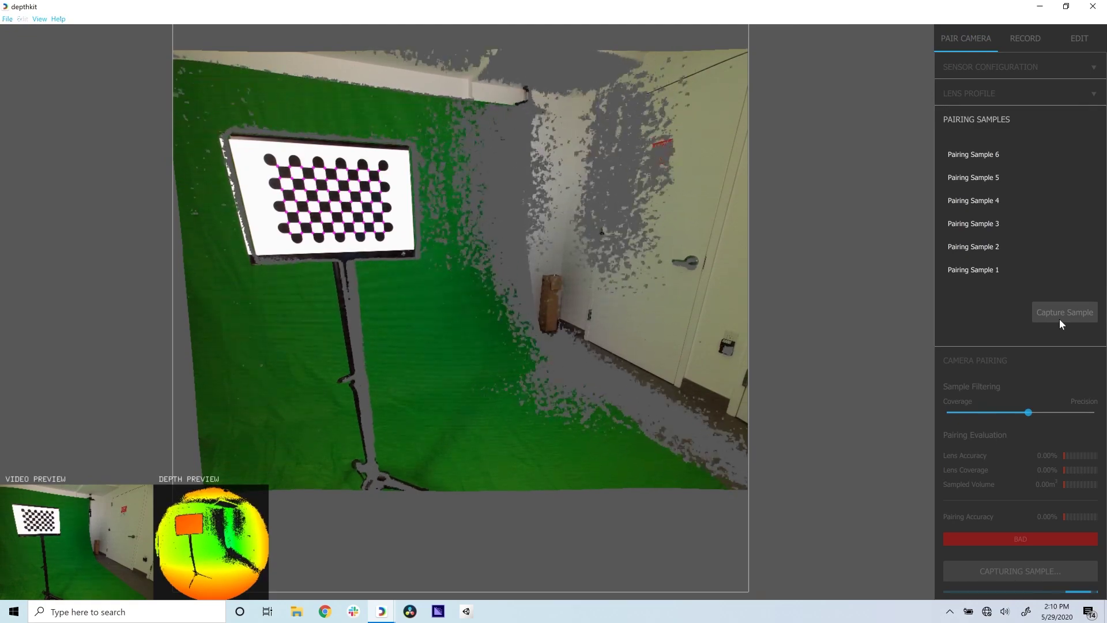
pyautogui.click(1060, 320)
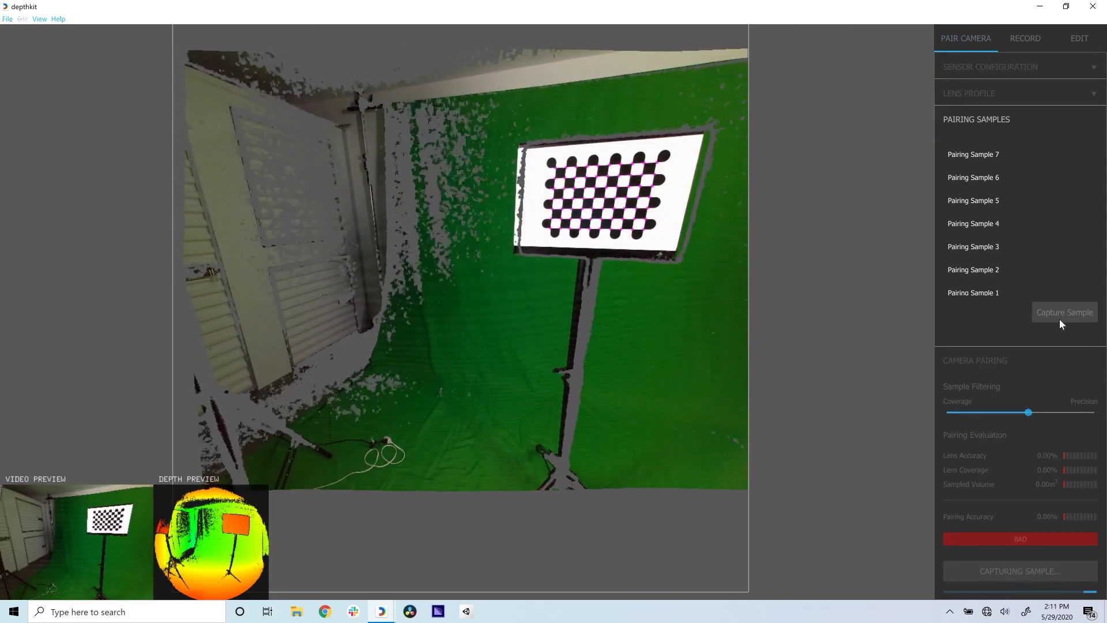
pyautogui.click(1059, 320)
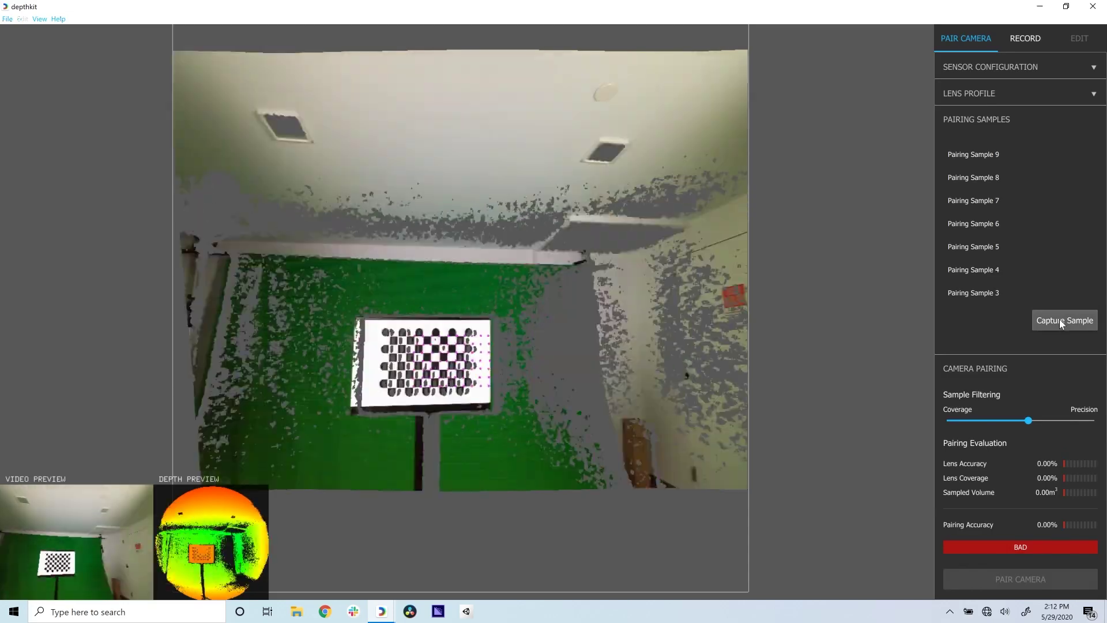
pyautogui.click(1059, 319)
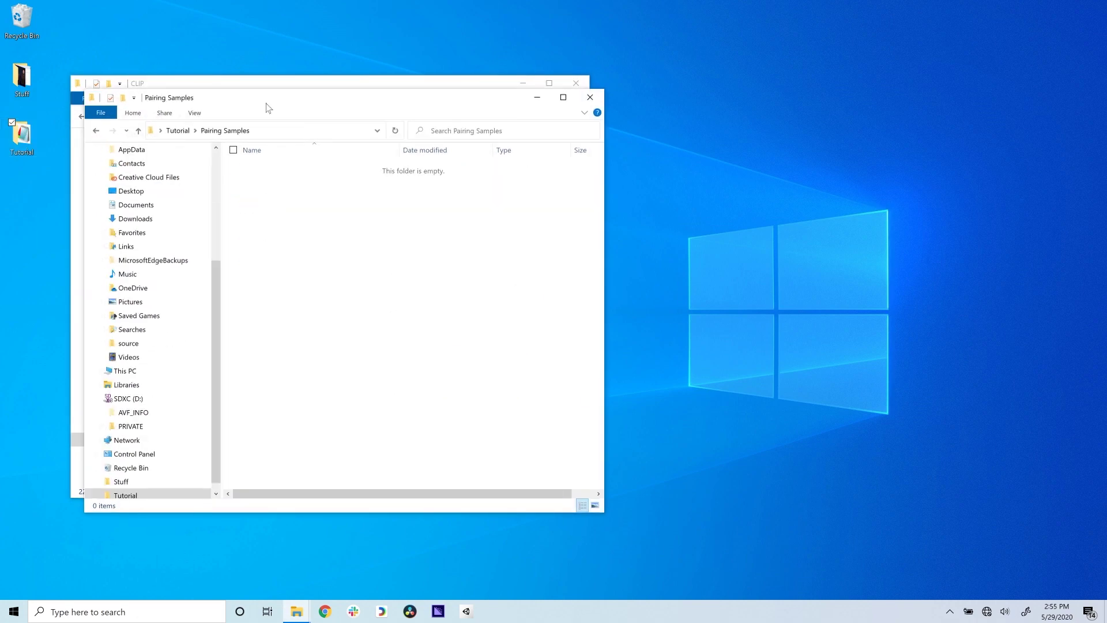
# Step: Add clips C0001–C0011 from the Pairing Samples folder to the Media Encoder queue
pyautogui.click(438, 611)
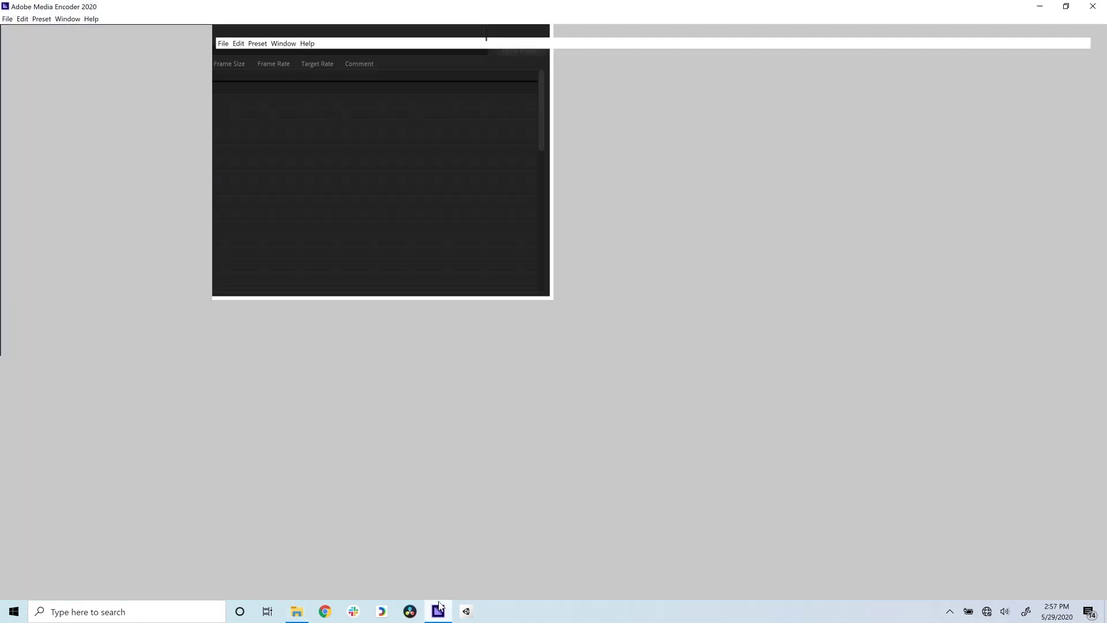
pyautogui.click(296, 611)
pyautogui.click(228, 275)
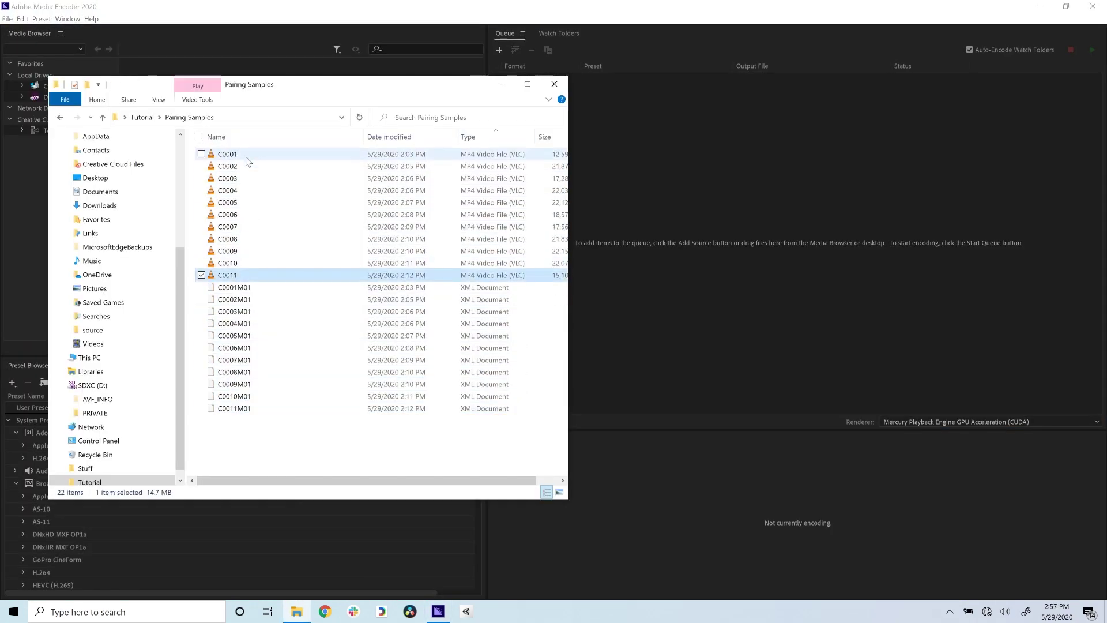
pyautogui.keyDown('shift'); pyautogui.click(246, 158); pyautogui.keyUp('shift')
pyautogui.moveTo(246, 158); pyautogui.dragTo(649, 179)
pyautogui.click(965, 190)
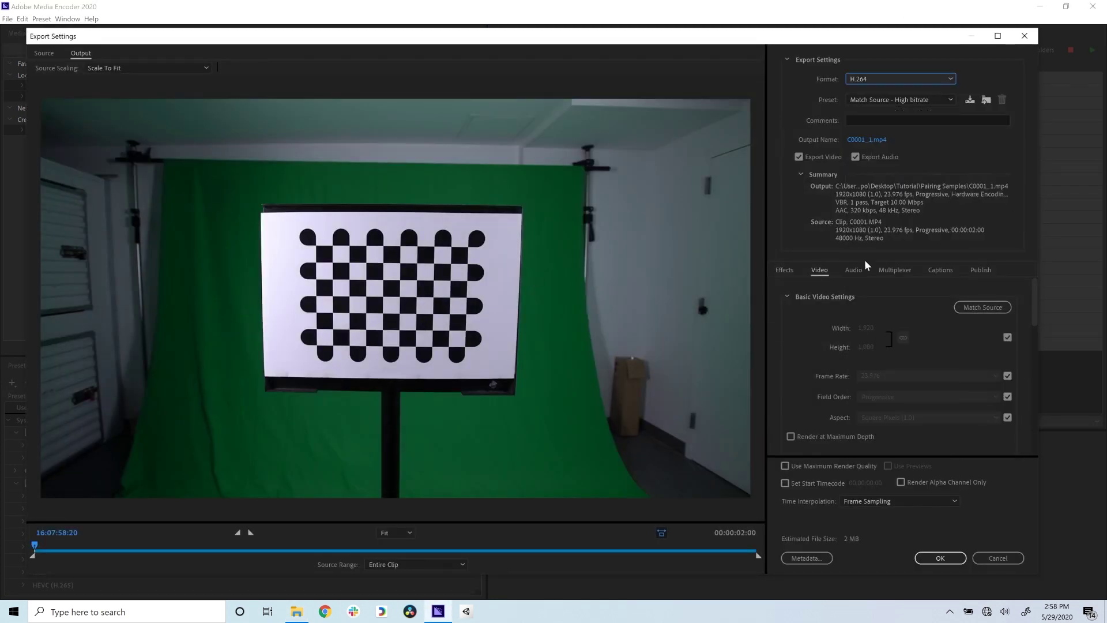
# Step: Keep H.264 Match Source - High bitrate, output to the Transcodes folder, and start the queue
pyautogui.click(924, 556)
pyautogui.click(800, 91)
pyautogui.scroll(2, 53, 168)
pyautogui.click(50, 101)
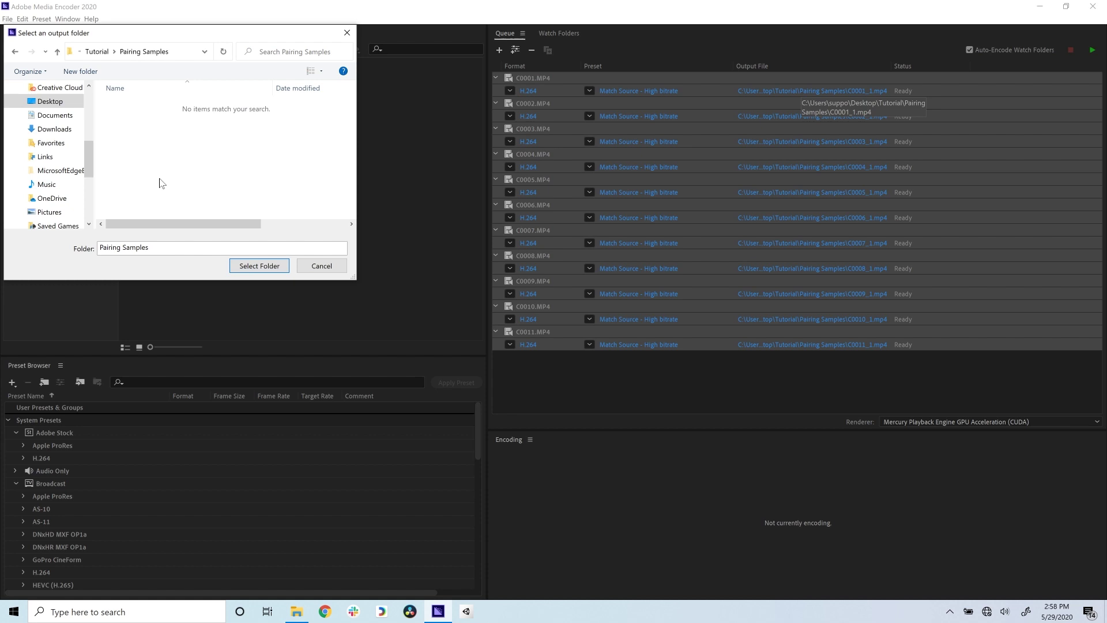
pyautogui.click(242, 268)
pyautogui.click(1092, 50)
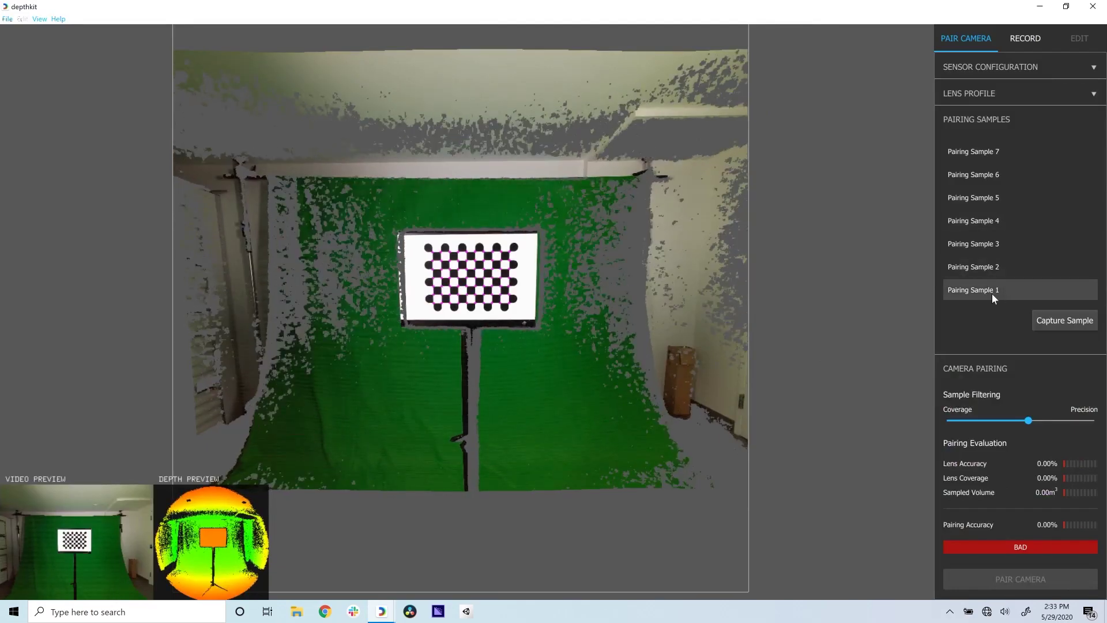
# Step: Import the first sample's cinema clip from the card's PRIVATE/M4ROOT folder, then pair the cameras
pyautogui.click(991, 290)
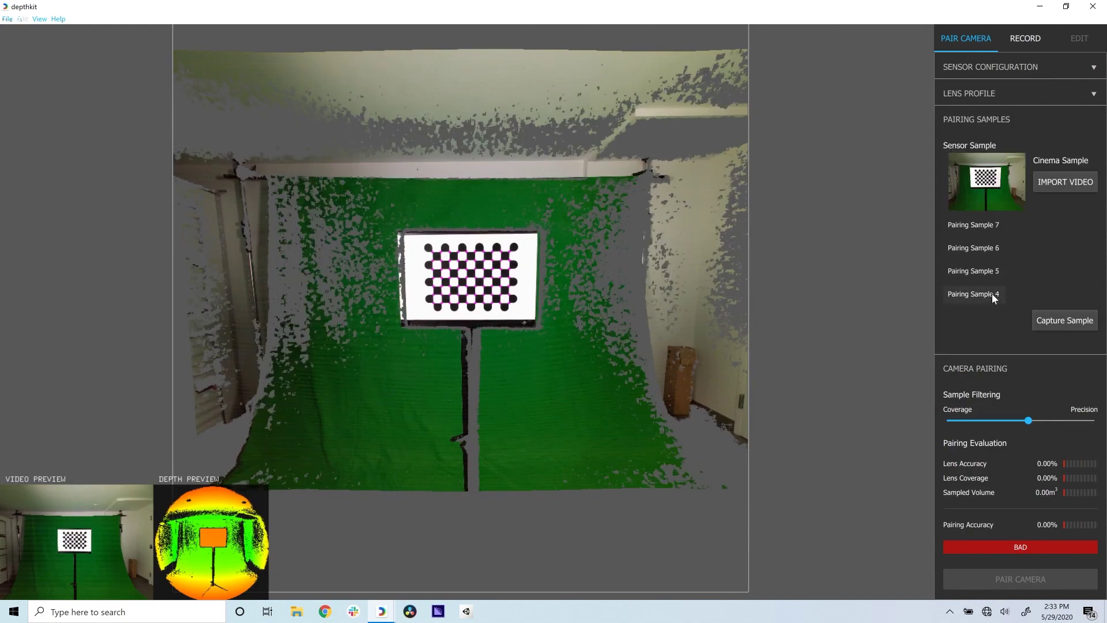
pyautogui.click(1067, 182)
pyautogui.scroll(-5, 46, 259)
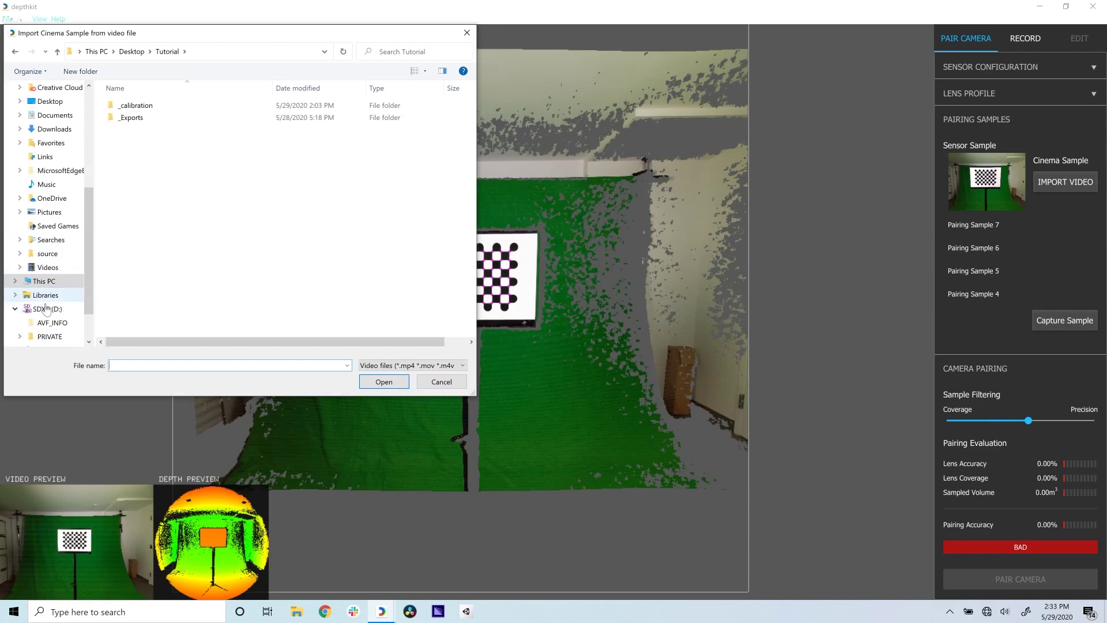
pyautogui.click(50, 336)
pyautogui.doubleClick(144, 120)
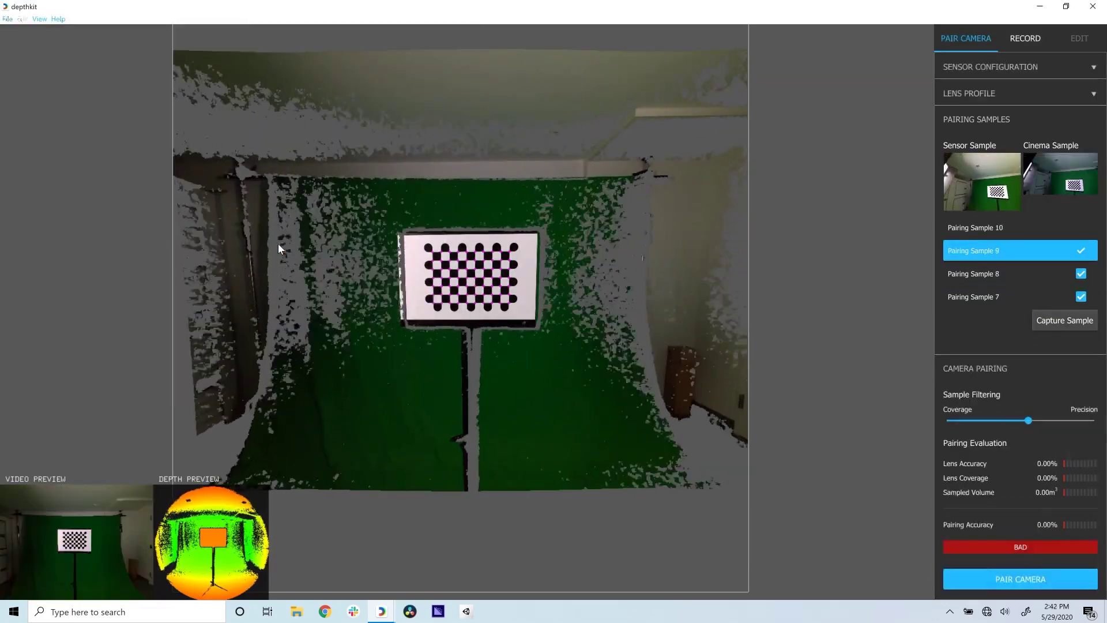
pyautogui.click(1016, 580)
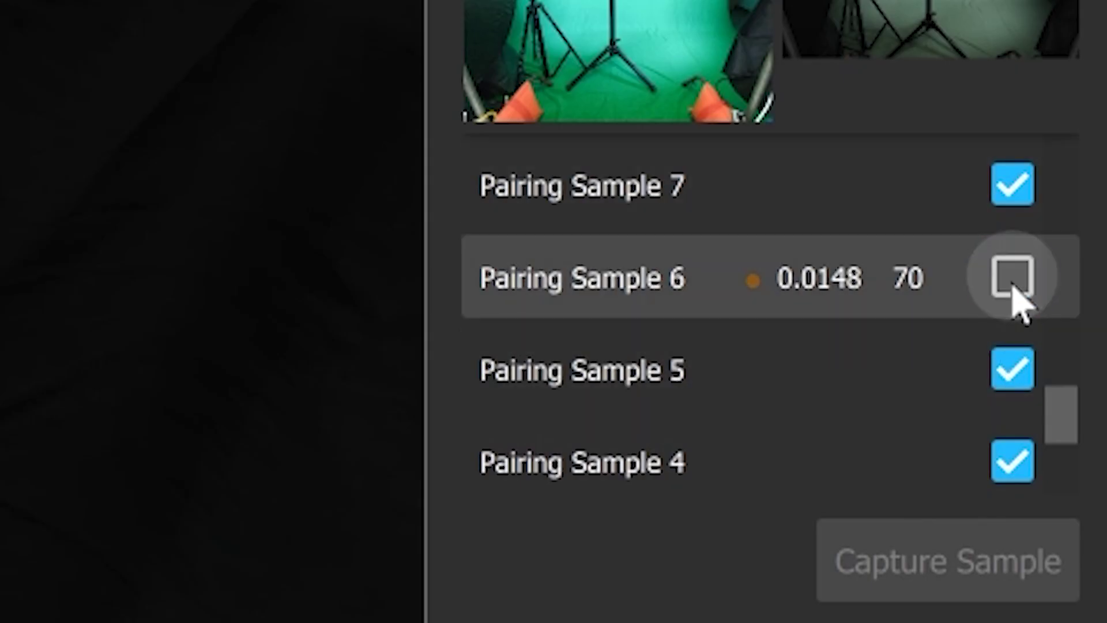
# Step: Scroll the pairing samples list to check errors, keeping Pairing Sample 6 (0.0148) excluded
pyautogui.scroll(5, 873, 311)
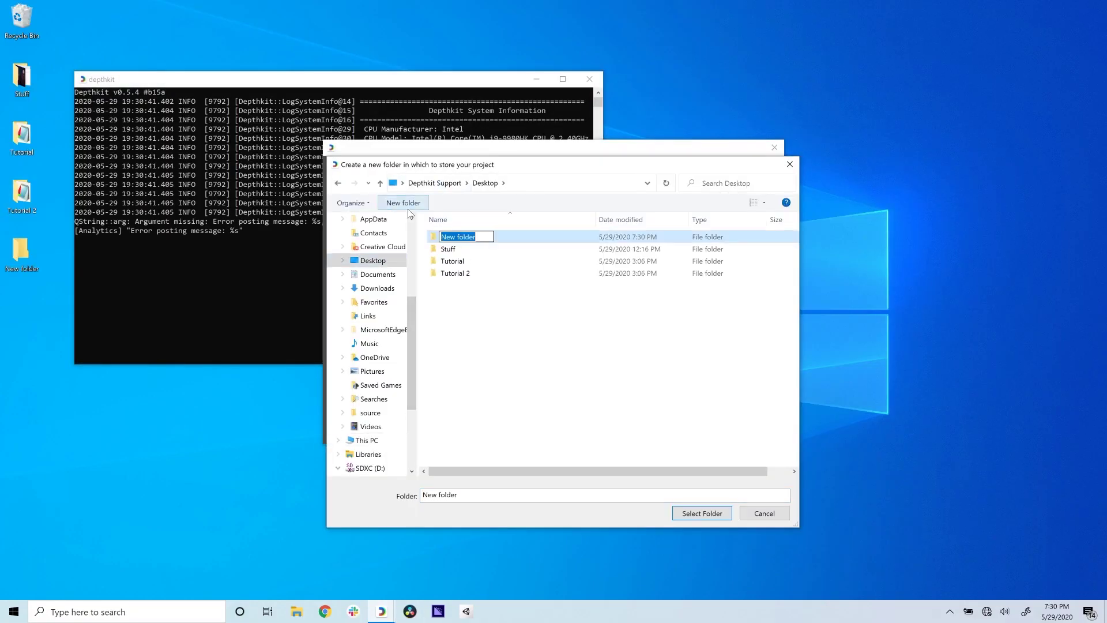
# Step: Name the new project folder 'Tutorial 4' and import the demo assets project's camera pairing, accepting the warning
pyautogui.write('Tutorial 4')
pyautogui.press('Return')
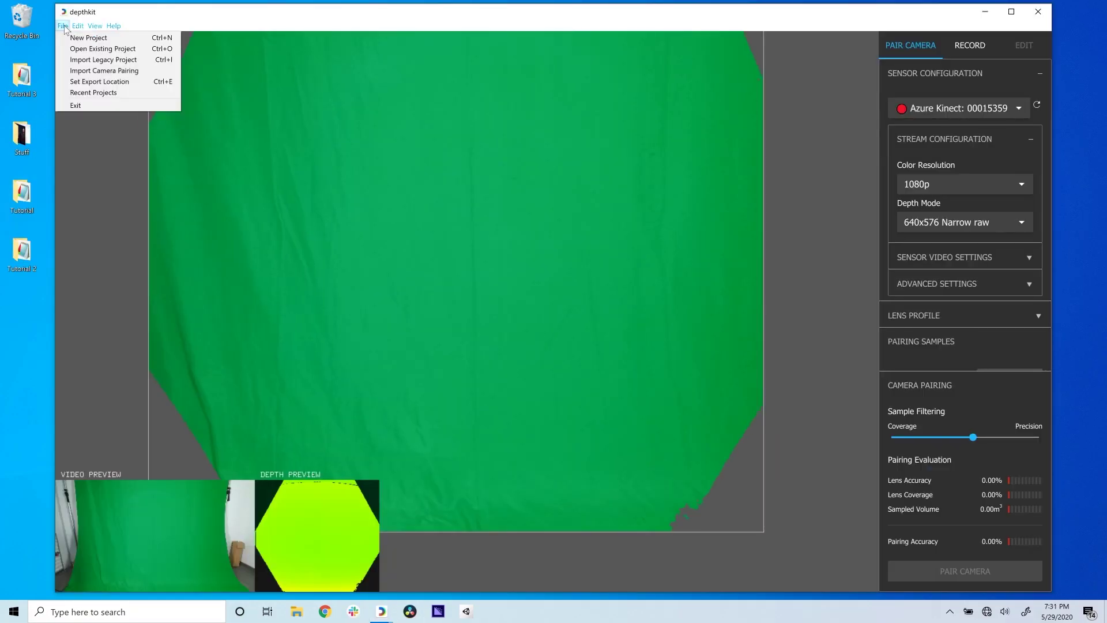
pyautogui.click(86, 66)
pyautogui.doubleClick(173, 109)
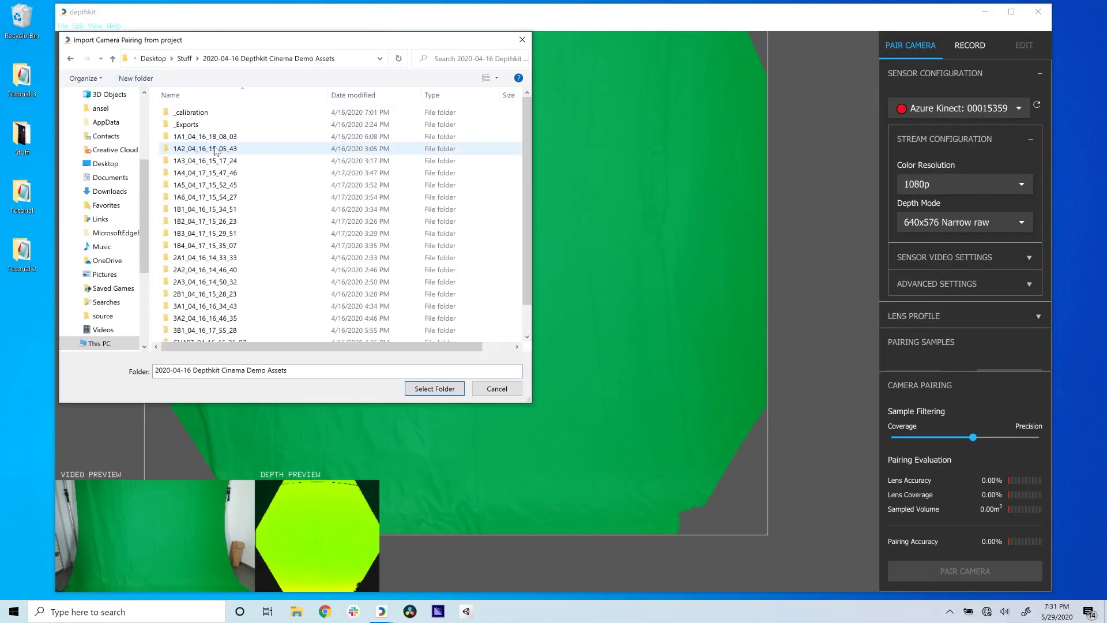
pyautogui.click(435, 388)
pyautogui.click(717, 353)
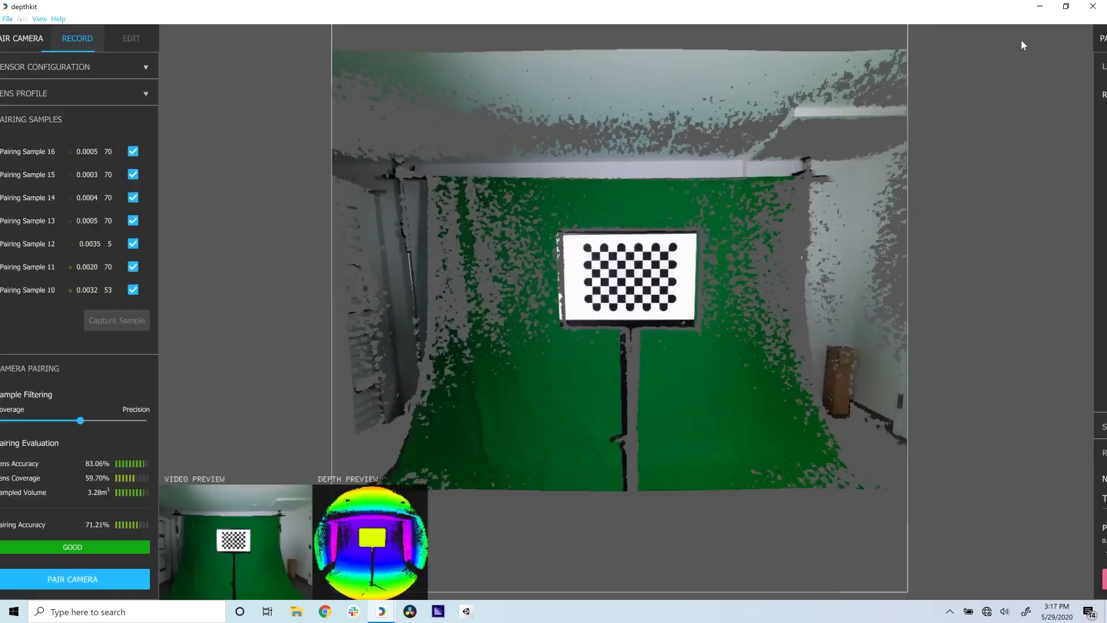
# Step: Enter the RECORD workspace and set the Preview Depth Range to 0.39–3.37 m
pyautogui.click(943, 27)
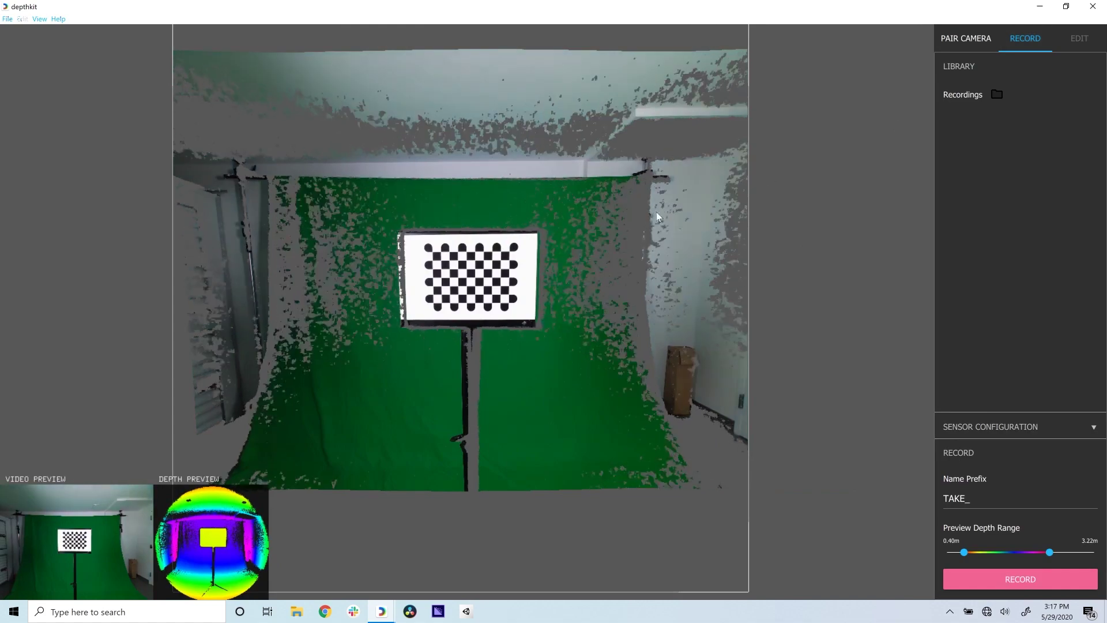
pyautogui.moveTo(656, 213); pyautogui.dragTo(627, 217)
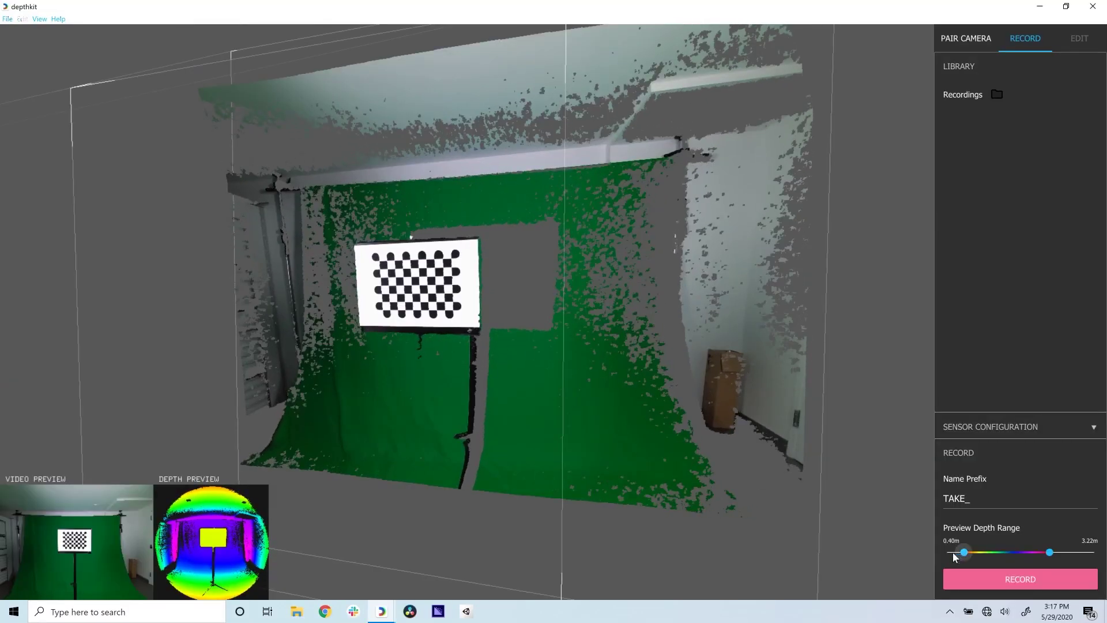
pyautogui.moveTo(953, 554); pyautogui.dragTo(978, 553)
pyautogui.moveTo(1050, 552); pyautogui.dragTo(1016, 552)
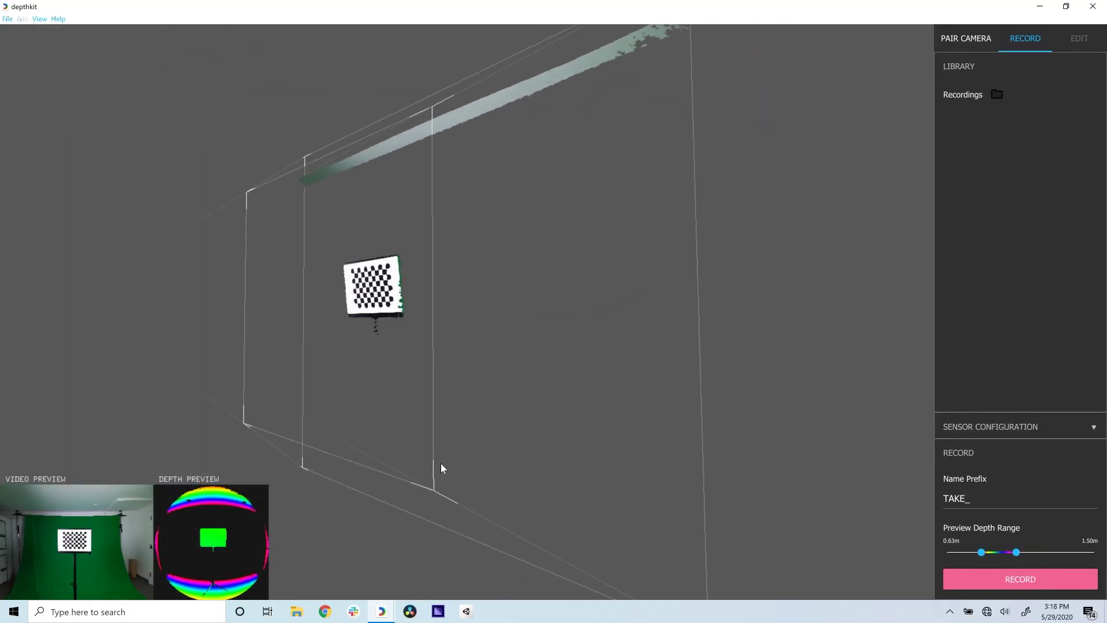
pyautogui.moveTo(383, 467); pyautogui.dragTo(649, 569)
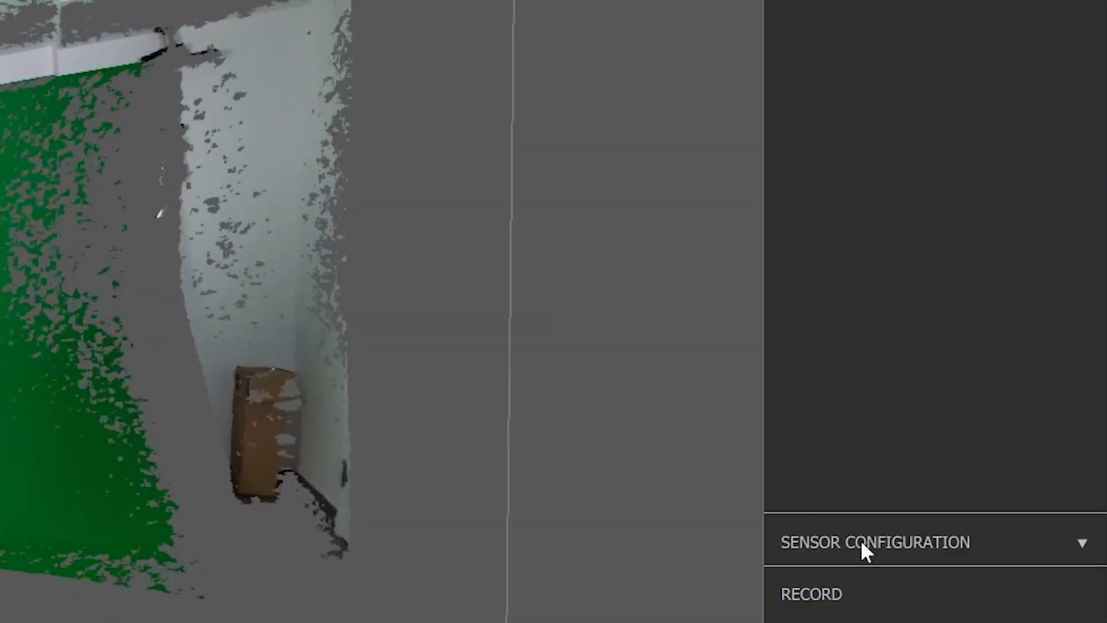
# Step: Set Color Resolution to 1080p and Depth Mode to 640x576 Narrow raw
pyautogui.click(862, 547)
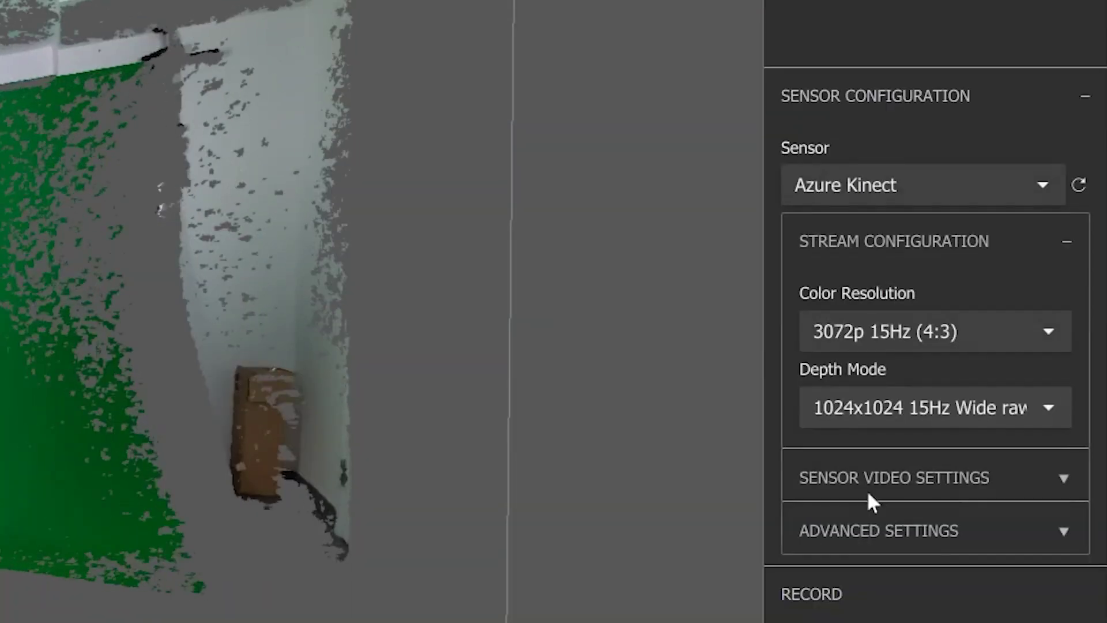
pyautogui.click(877, 339)
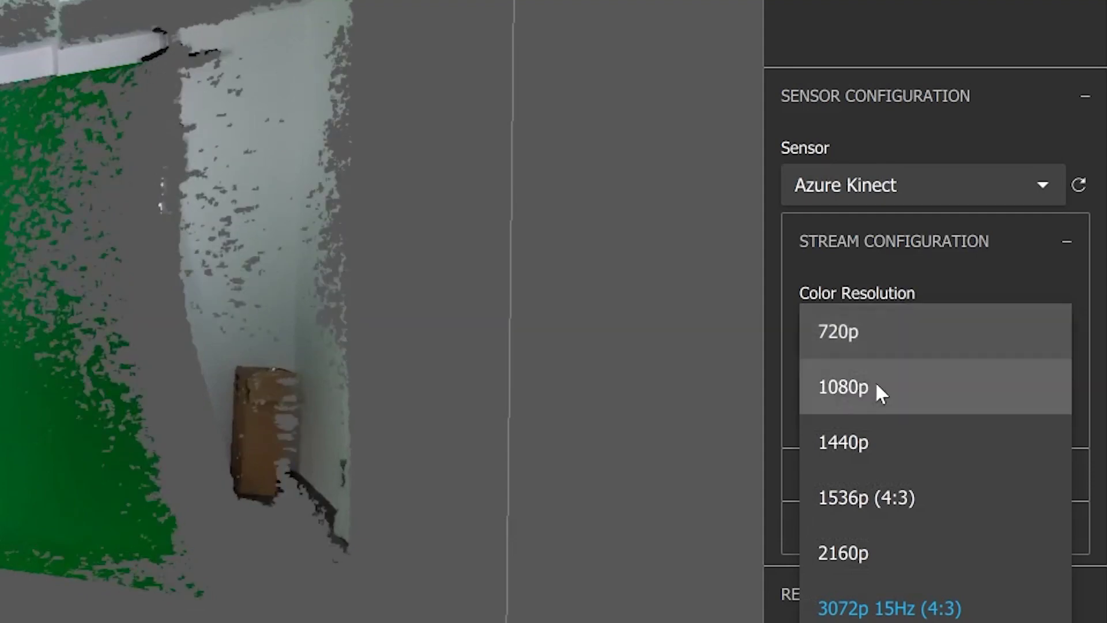
pyautogui.click(873, 382)
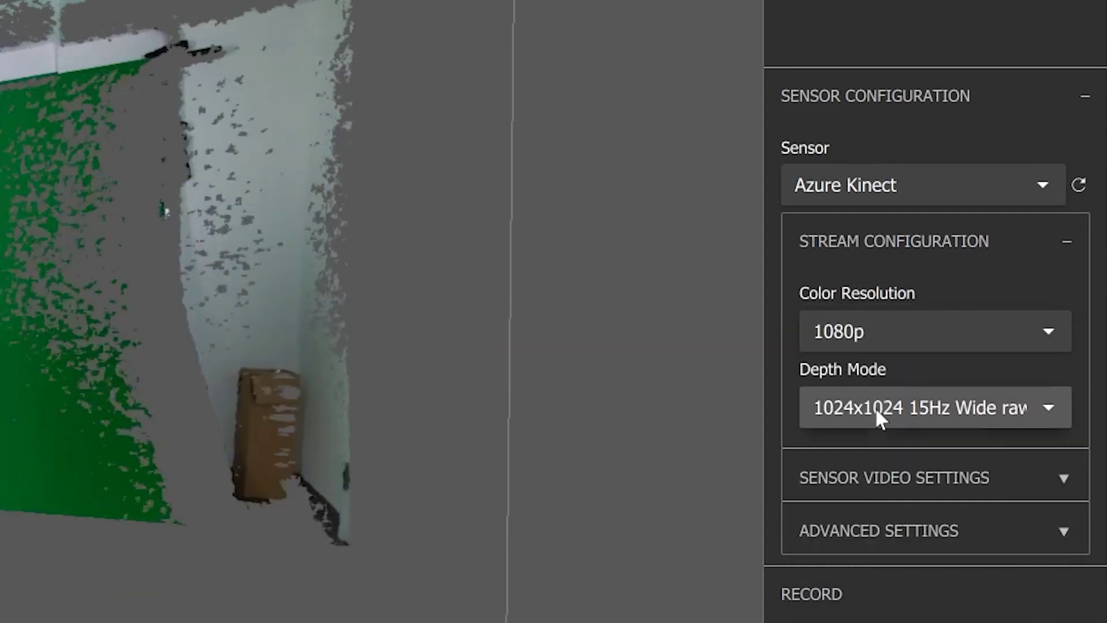
pyautogui.click(874, 406)
pyautogui.click(878, 482)
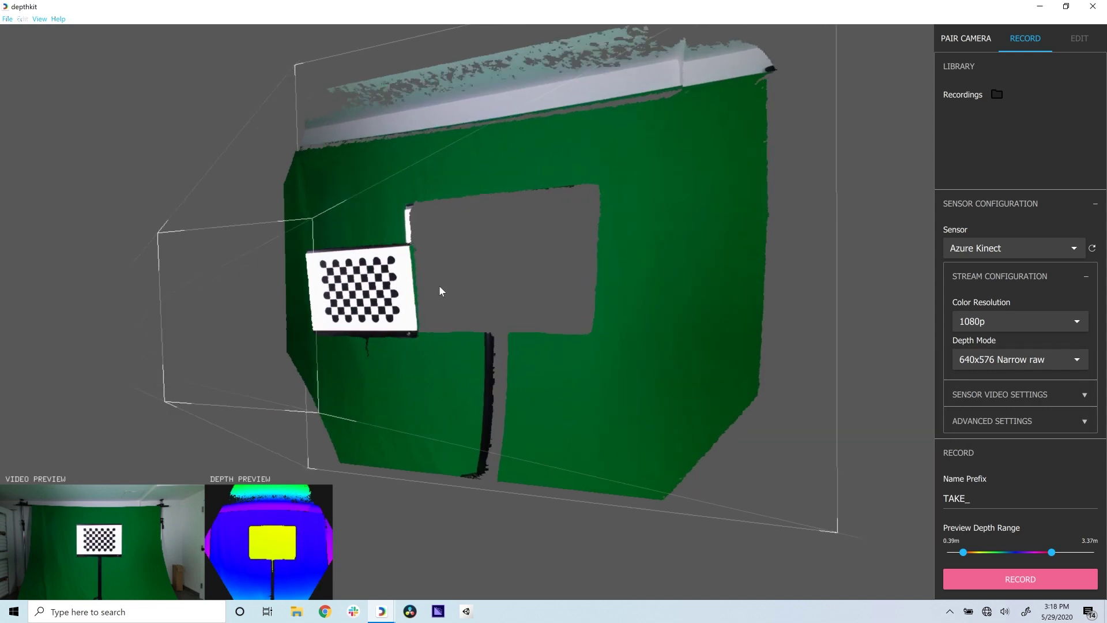
pyautogui.moveTo(461, 314); pyautogui.dragTo(772, 338)
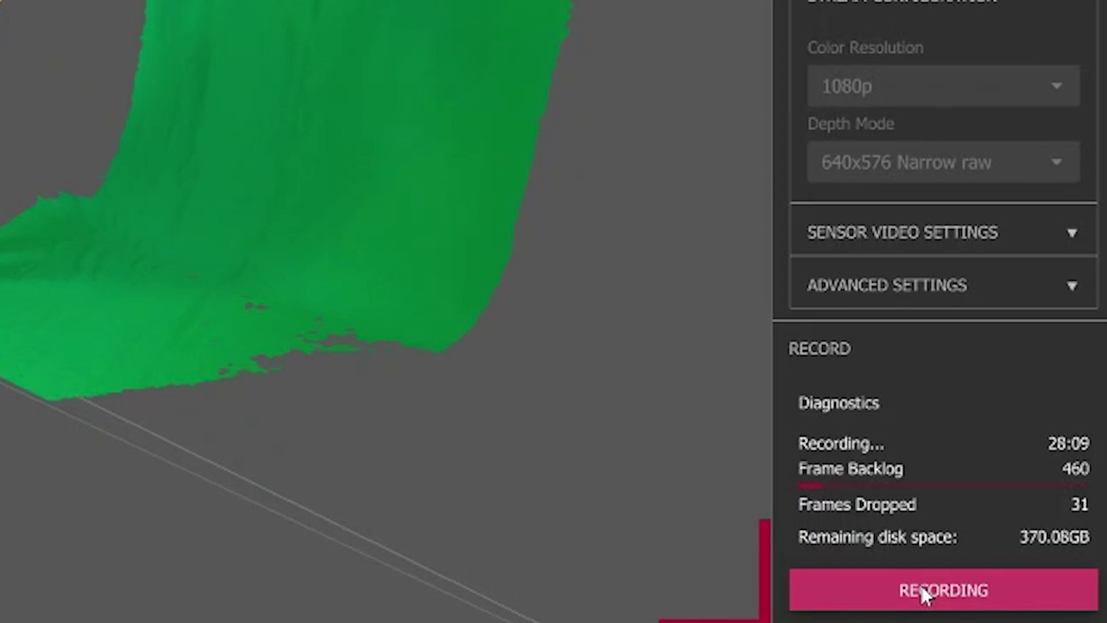
# Step: Stop the recording and copy the cinema clip into the project's Cinema Files folder
pyautogui.click(919, 583)
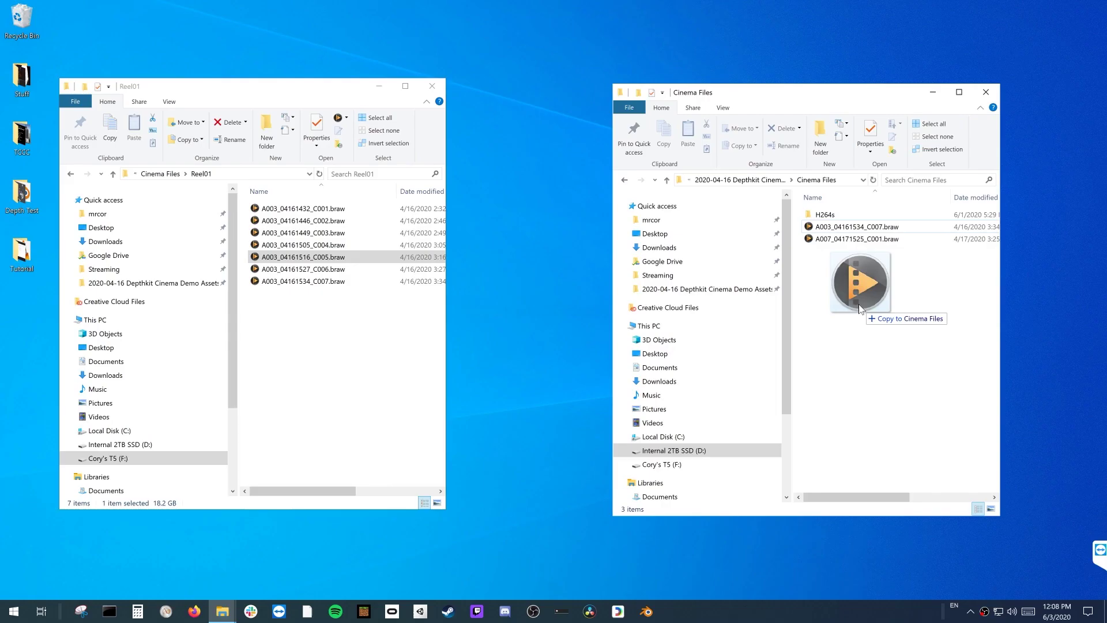
pyautogui.moveTo(859, 303); pyautogui.dragTo(859, 306)
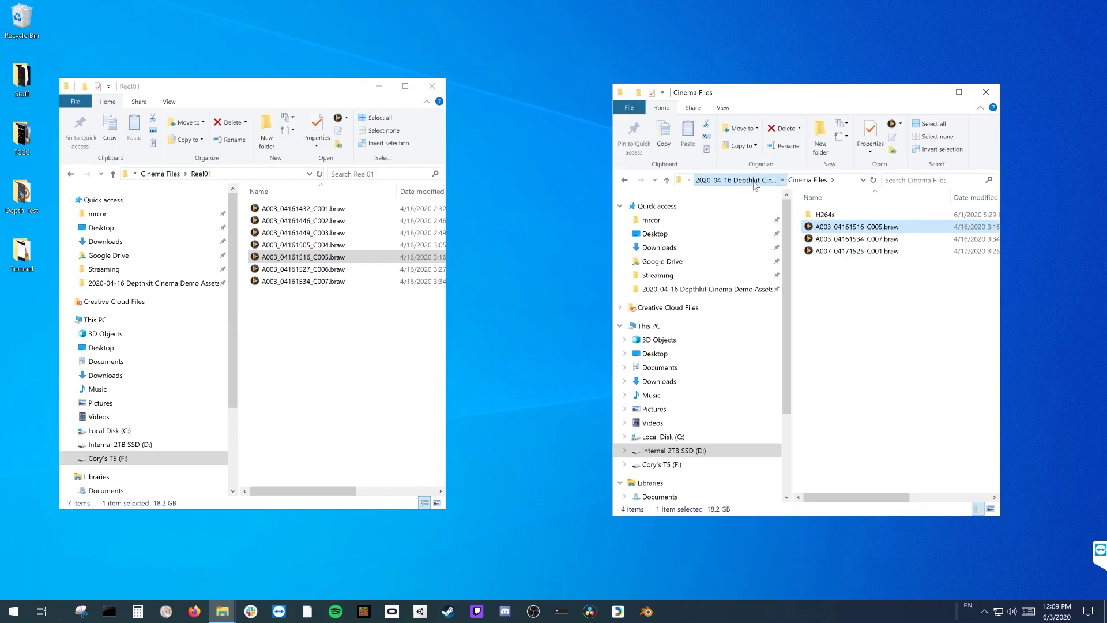
pyautogui.click(741, 183)
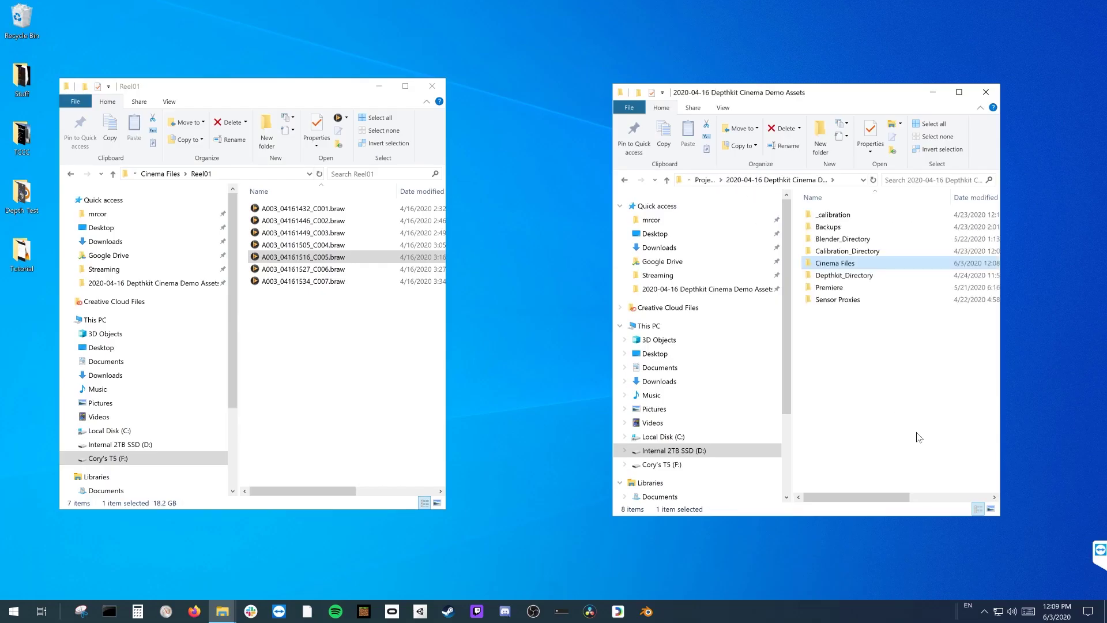
pyautogui.click(991, 509)
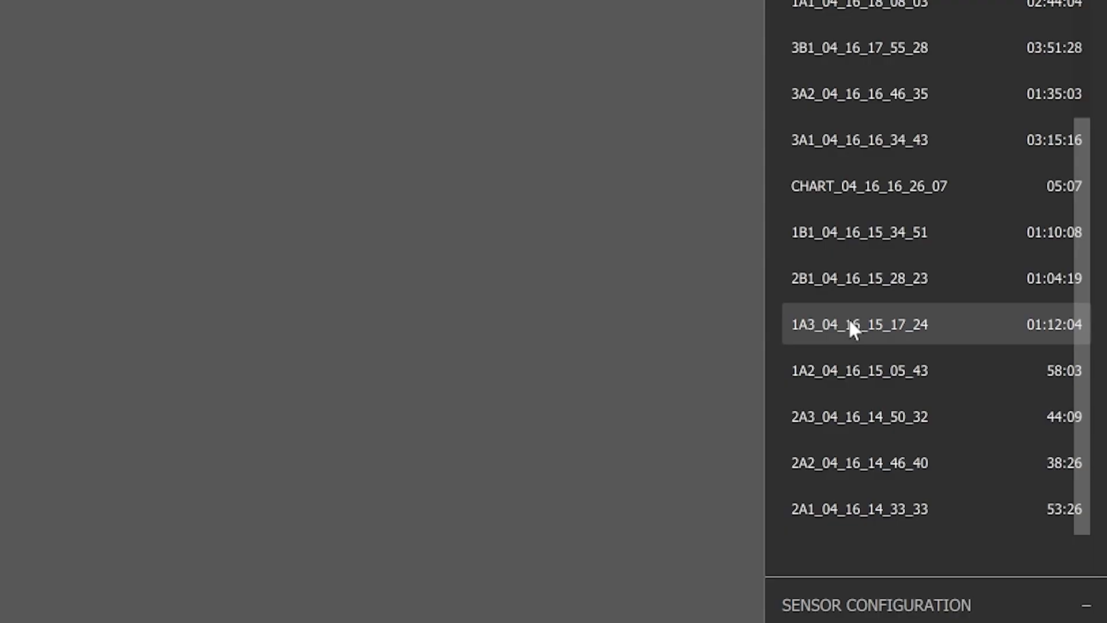
# Step: Load take 1A3_04_16_15_17_24 and enable cinema capture with 1A3_color02 from its take folder
pyautogui.click(851, 324)
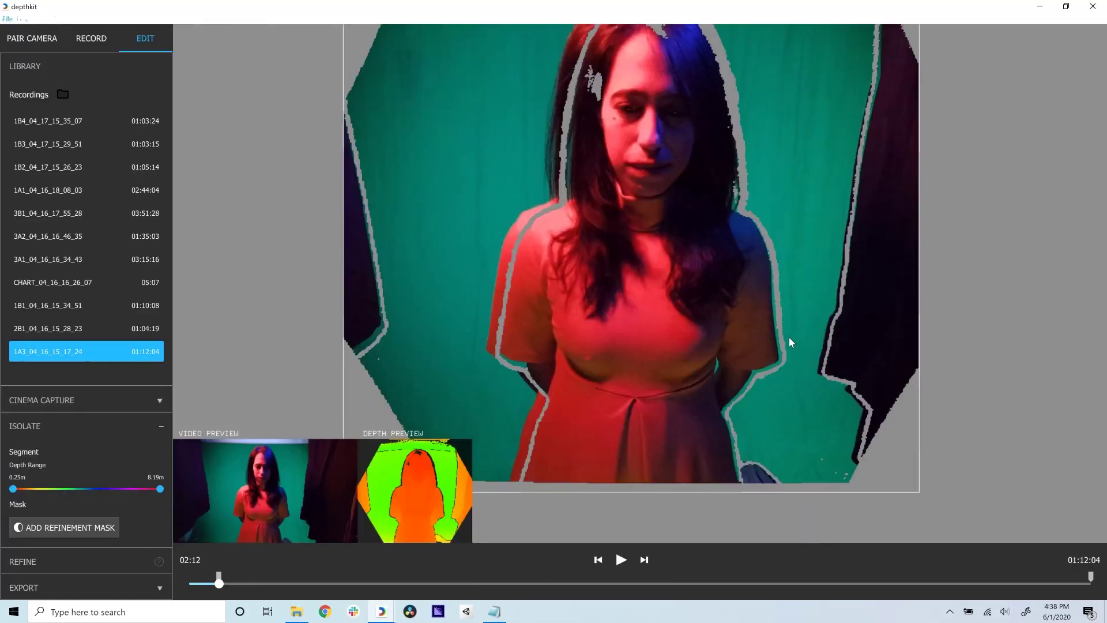
pyautogui.moveTo(789, 337); pyautogui.dragTo(724, 309)
pyautogui.scroll(3, 724, 310)
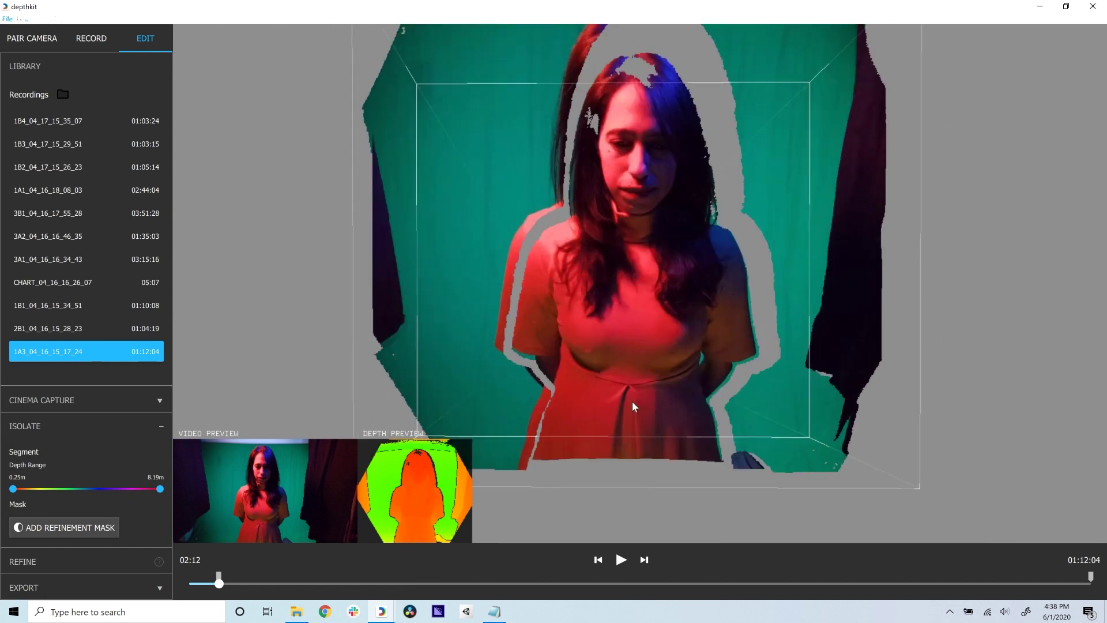
pyautogui.click(99, 398)
pyautogui.click(101, 501)
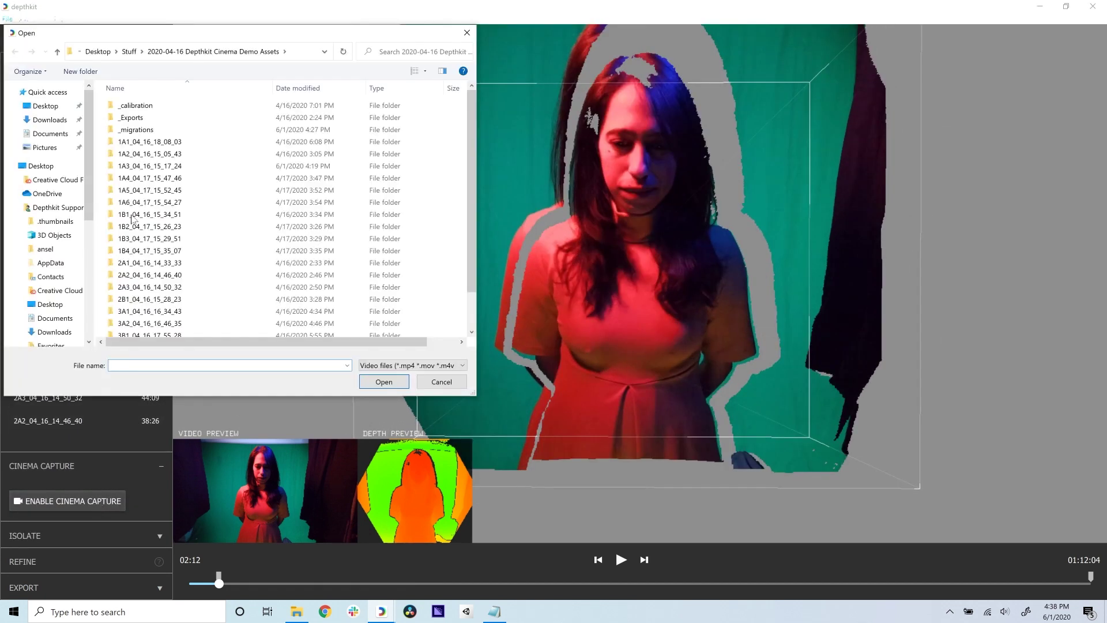
pyautogui.doubleClick(145, 173)
pyautogui.doubleClick(189, 118)
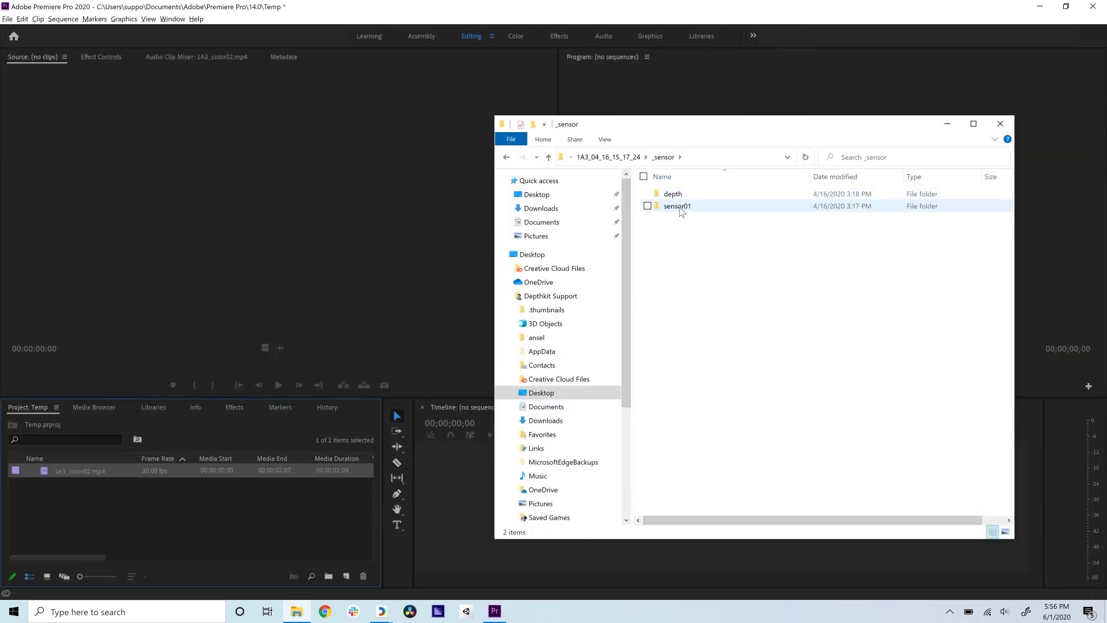
# Step: Import sensor01.mp4 and find the clap frame: 00:01:10:28 in sensor01, 00:01:10:22 in 1A3_color02
pyautogui.moveTo(677, 209); pyautogui.dragTo(111, 506)
pyautogui.doubleClick(74, 485)
pyautogui.click(34, 348)
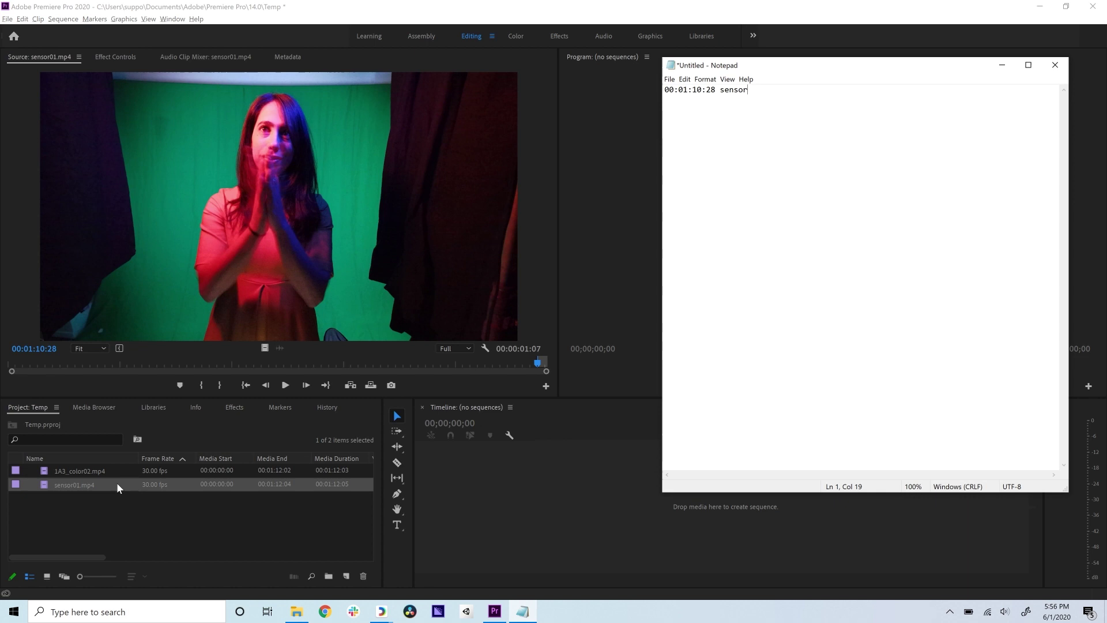
pyautogui.doubleClick(81, 471)
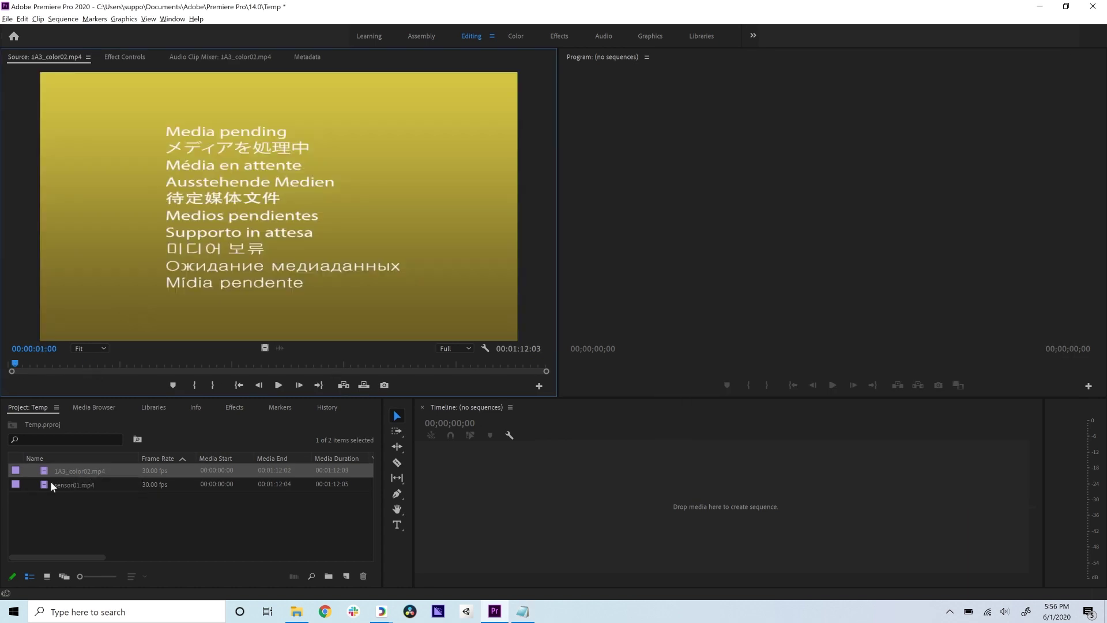
pyautogui.moveTo(464, 369); pyautogui.dragTo(533, 372)
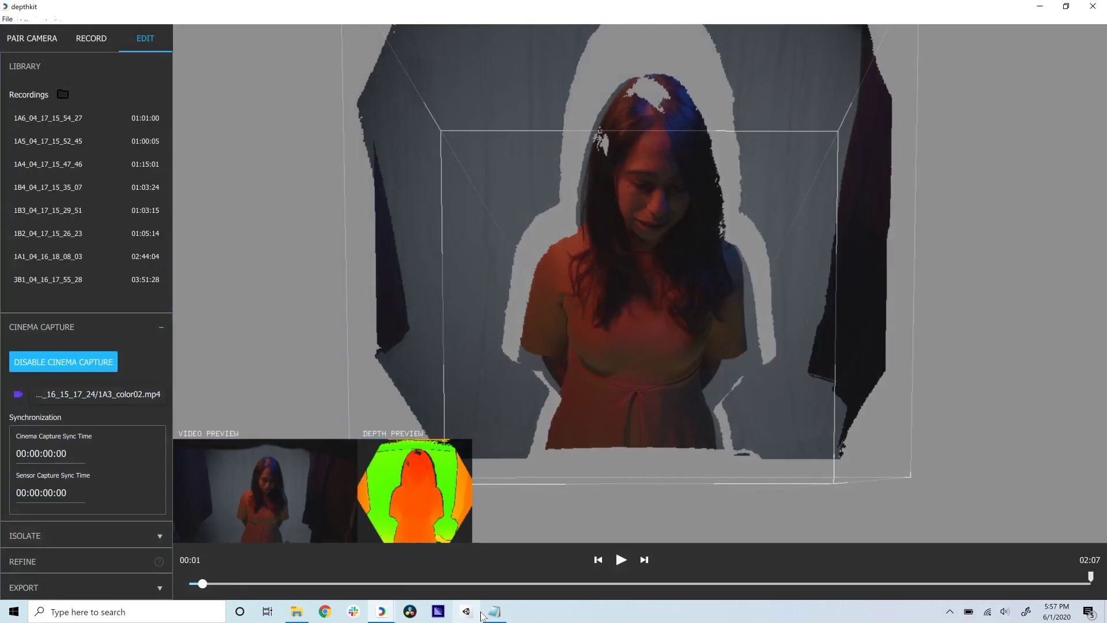
# Step: Apply sync times: cinema capture 00:01:10:22 and sensor 00:01:10:28
pyautogui.click(58, 453)
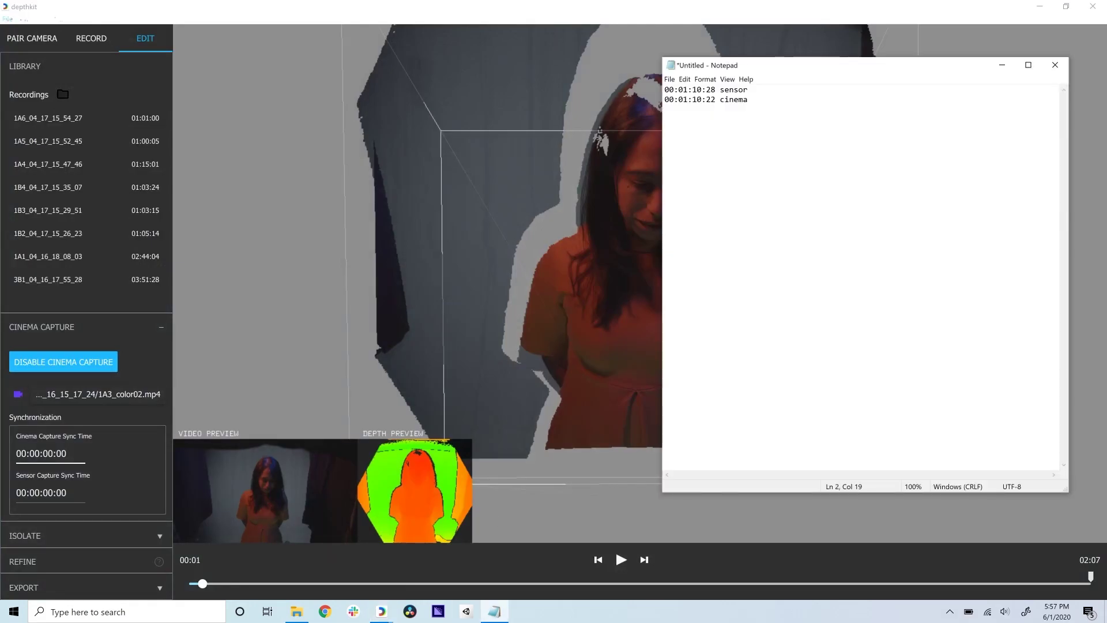
pyautogui.press('BackSpace')
pyautogui.write(':22')
pyautogui.hotkey('alt', 'Tab')
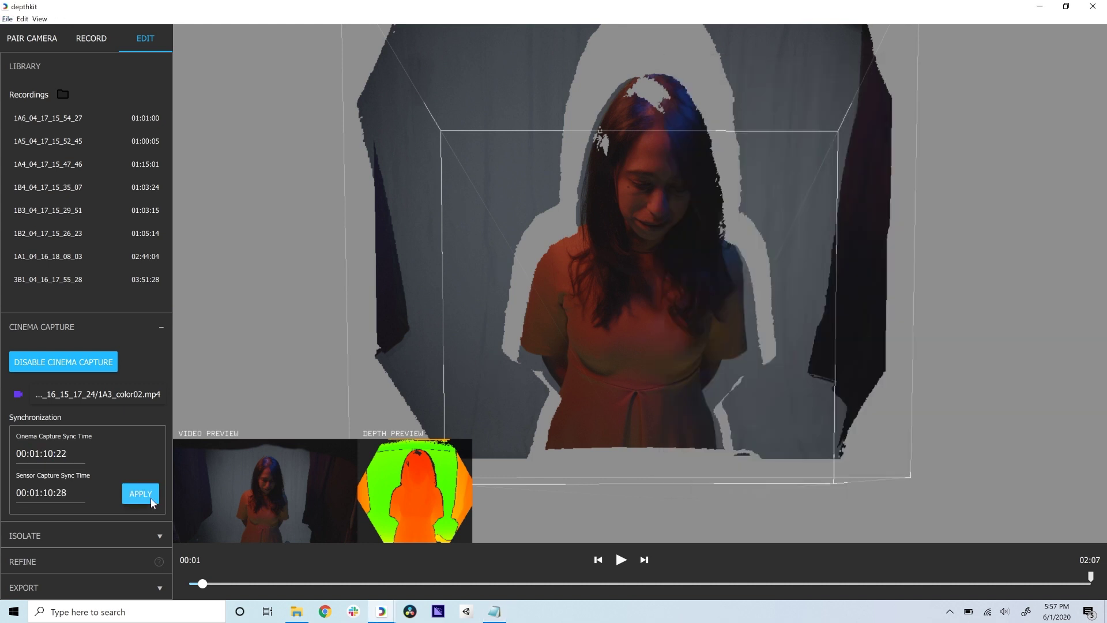
pyautogui.click(139, 495)
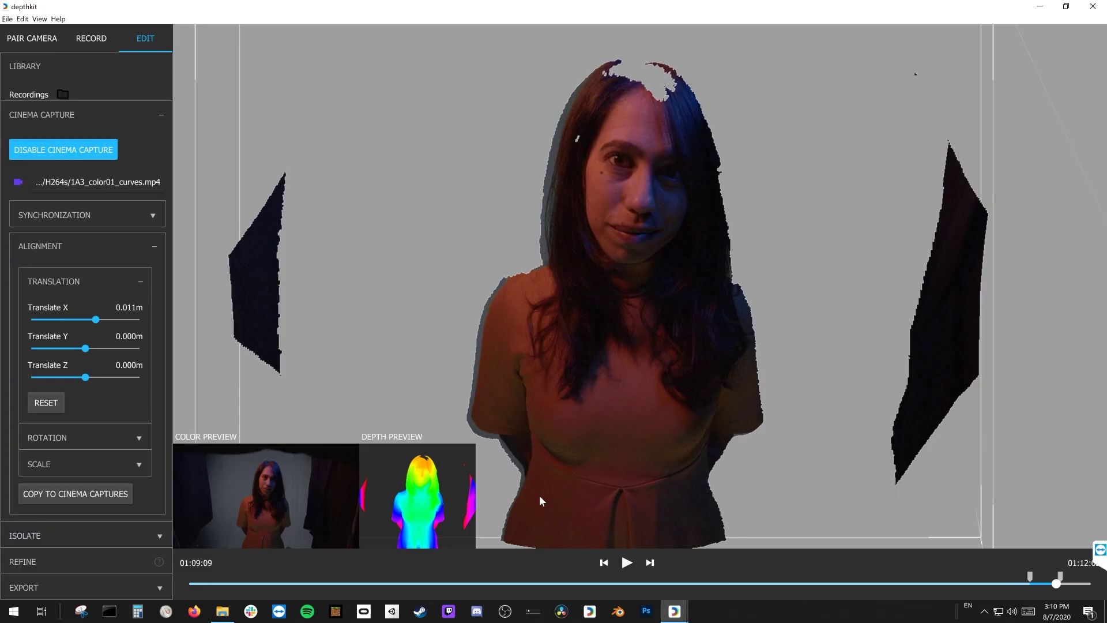
# Step: Test the horizontal translation alignment, leaving it at 0.000m after checking the face
pyautogui.scroll(5, 625, 241)
pyautogui.moveTo(624, 240); pyautogui.dragTo(645, 297)
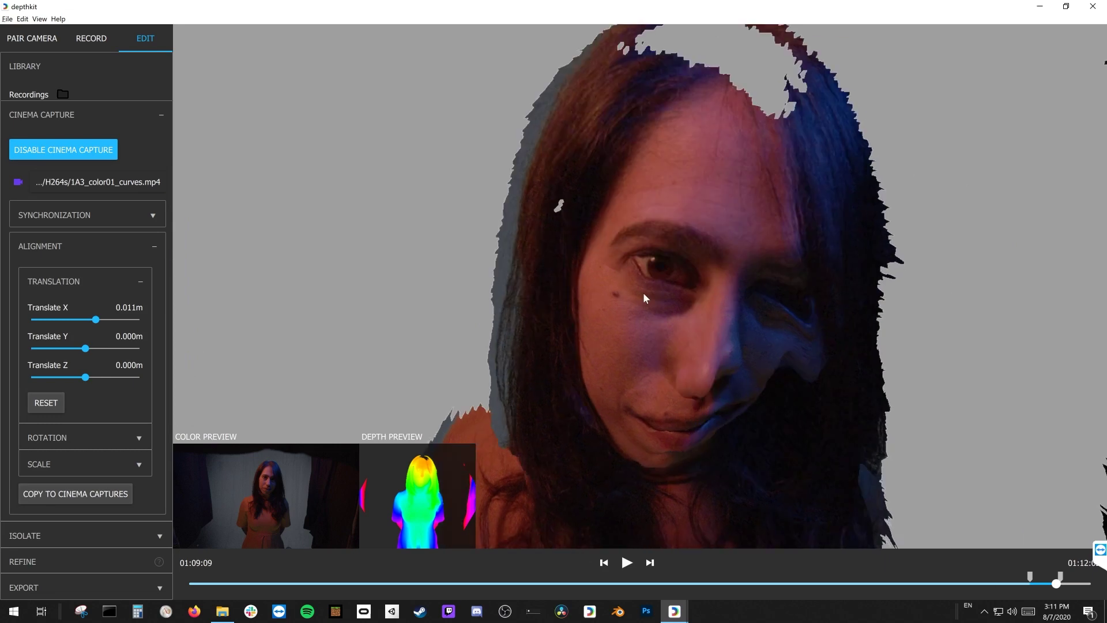
pyautogui.scroll(-10, 644, 298)
pyautogui.moveTo(665, 425); pyautogui.dragTo(647, 309)
pyautogui.moveTo(96, 319); pyautogui.dragTo(86, 321)
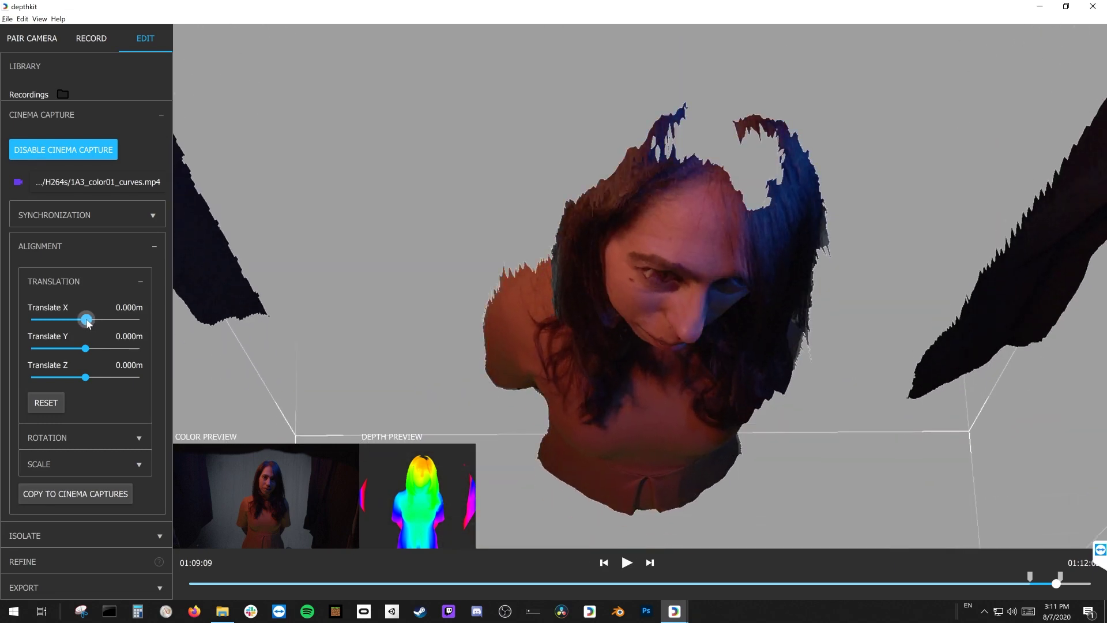
pyautogui.moveTo(577, 322); pyautogui.dragTo(551, 249)
pyautogui.moveTo(85, 319); pyautogui.dragTo(86, 324)
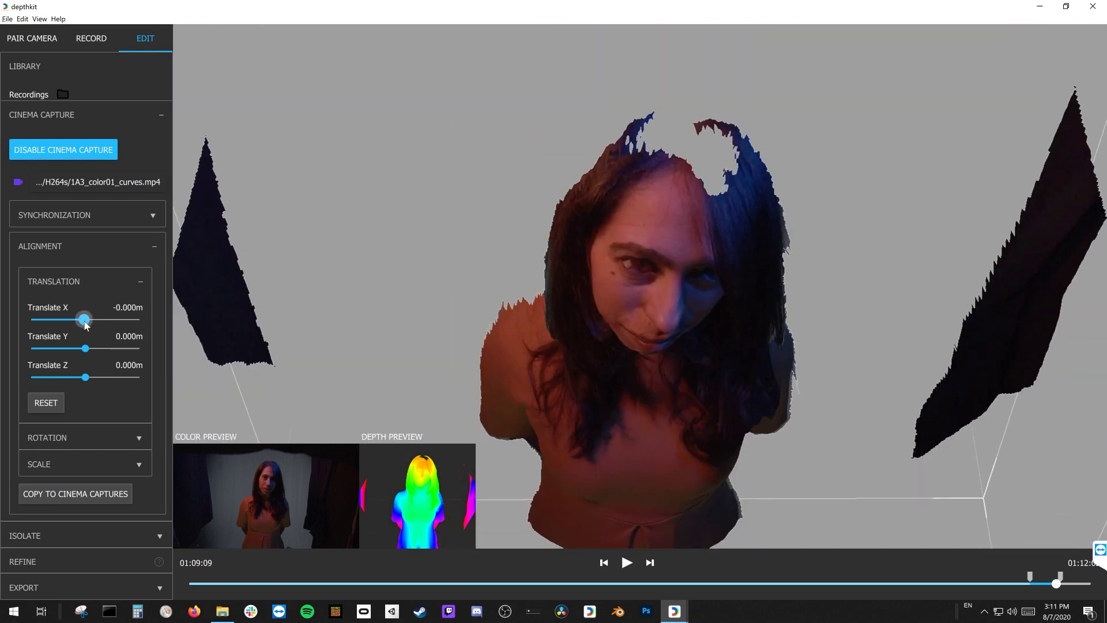
# Step: Raise the vertical translation alignment to 0.003m, checking the face from front and side
pyautogui.moveTo(635, 190); pyautogui.dragTo(663, 235)
pyautogui.scroll(3, 637, 294)
pyautogui.moveTo(85, 348); pyautogui.dragTo(87, 348)
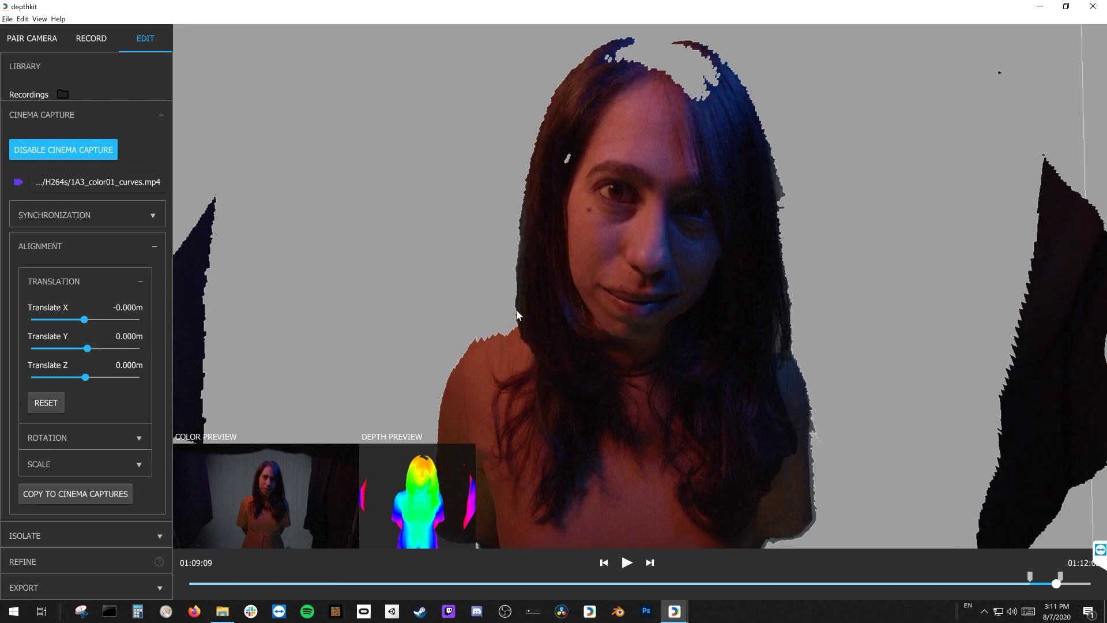
pyautogui.moveTo(517, 315); pyautogui.dragTo(842, 321)
pyautogui.moveTo(87, 348); pyautogui.dragTo(92, 353)
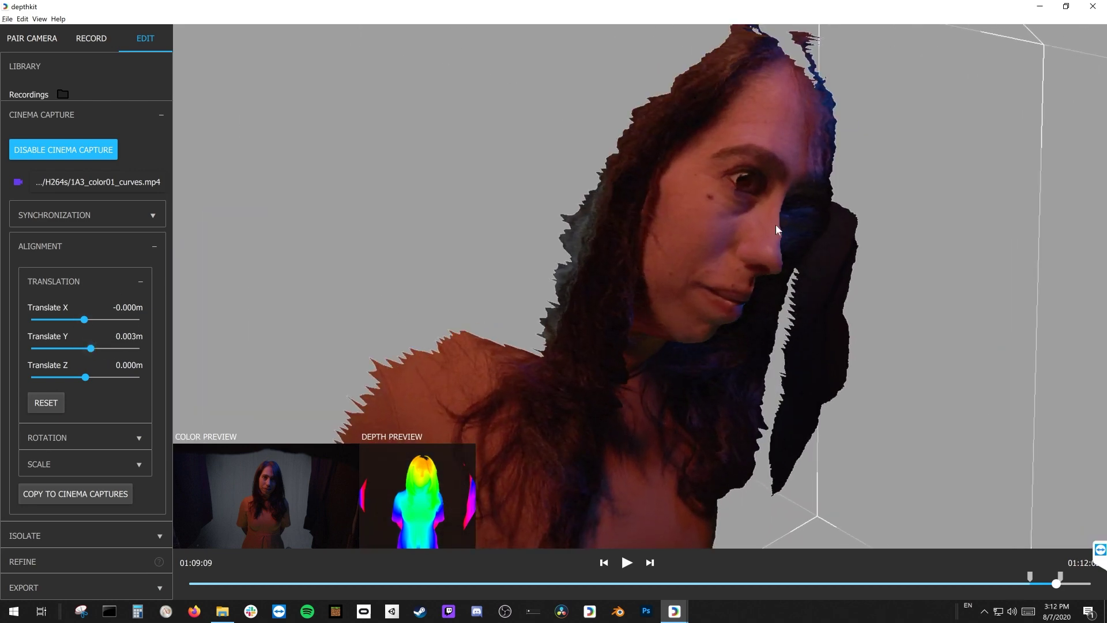
pyautogui.moveTo(776, 226); pyautogui.dragTo(676, 200)
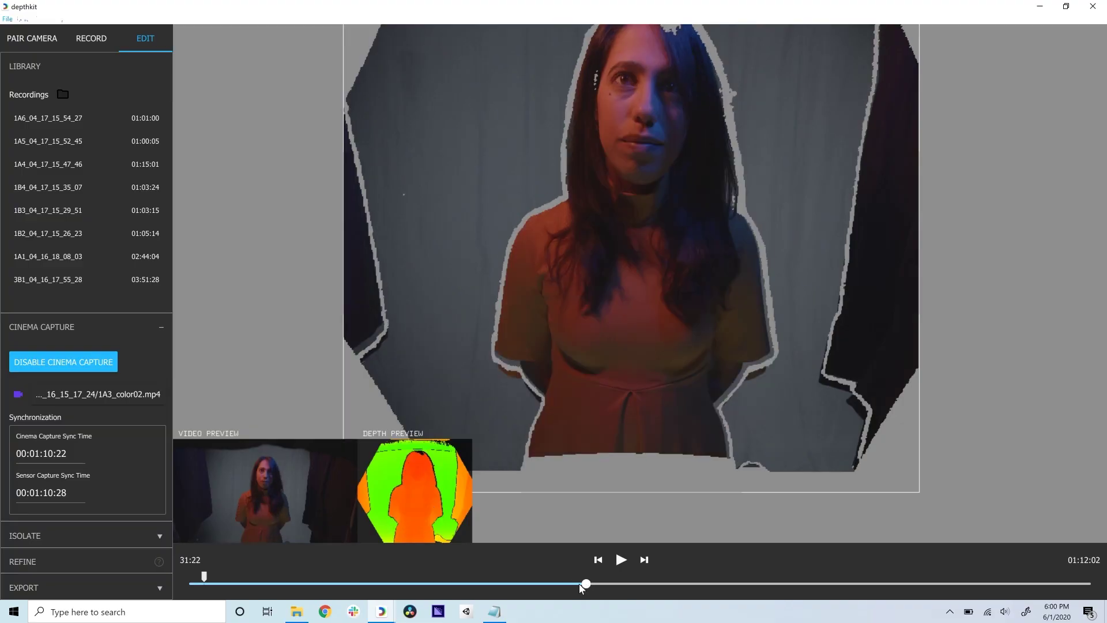
# Step: Crop the sides of the refinement mask and inspect the refined capture from the side
pyautogui.moveTo(662, 343); pyautogui.dragTo(652, 365)
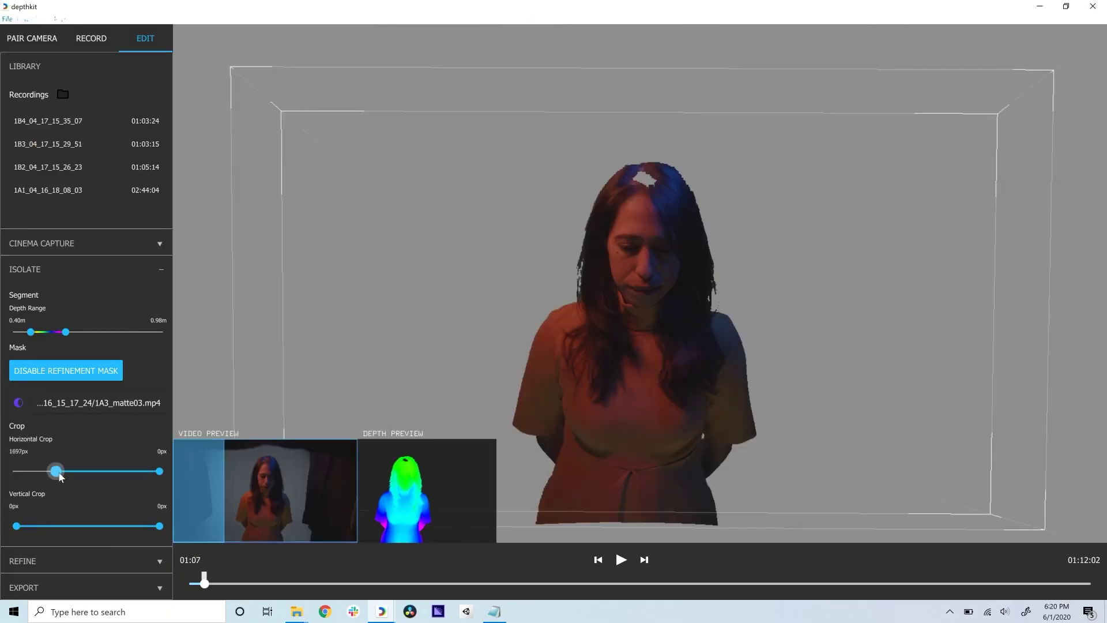
pyautogui.moveTo(13, 526); pyautogui.dragTo(29, 526)
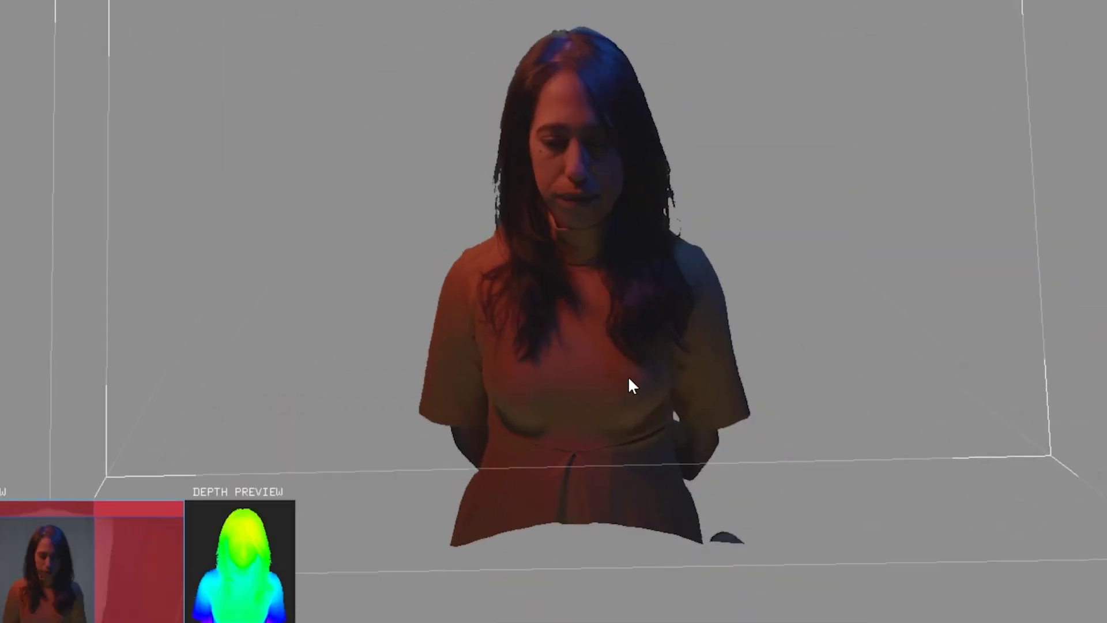
pyautogui.moveTo(663, 353); pyautogui.dragTo(687, 327)
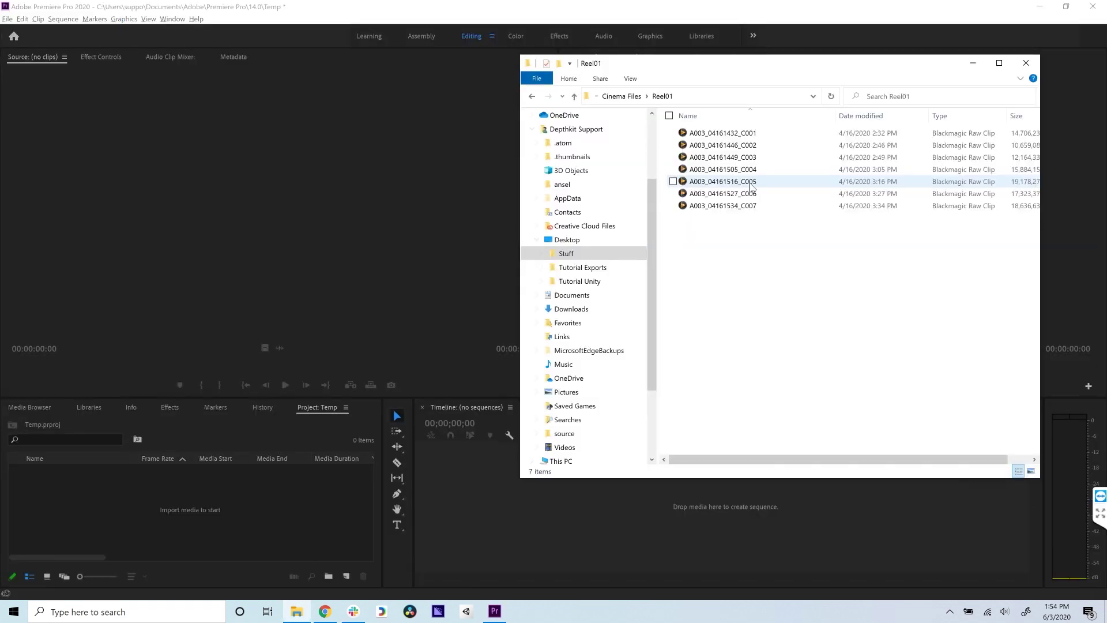
# Step: Import the C005 cinema clip and the Depthkit export from Desktop's Tutorial Exports folder
pyautogui.moveTo(723, 181); pyautogui.dragTo(190, 507)
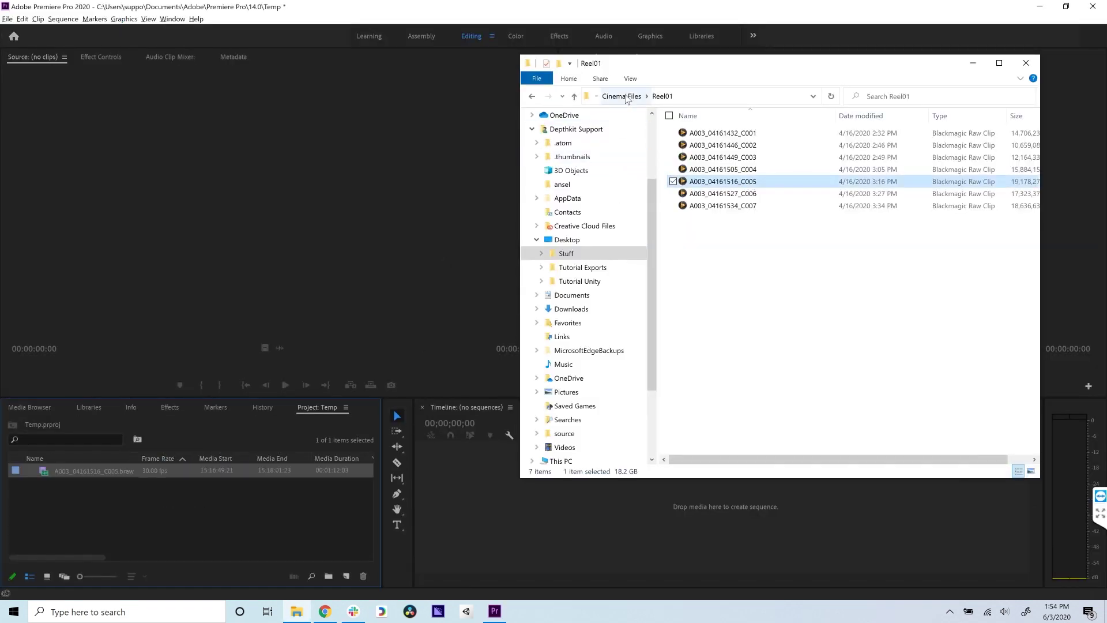
pyautogui.click(574, 96)
pyautogui.click(574, 96)
pyautogui.click(567, 239)
pyautogui.click(582, 267)
pyautogui.moveTo(758, 157); pyautogui.dragTo(164, 522)
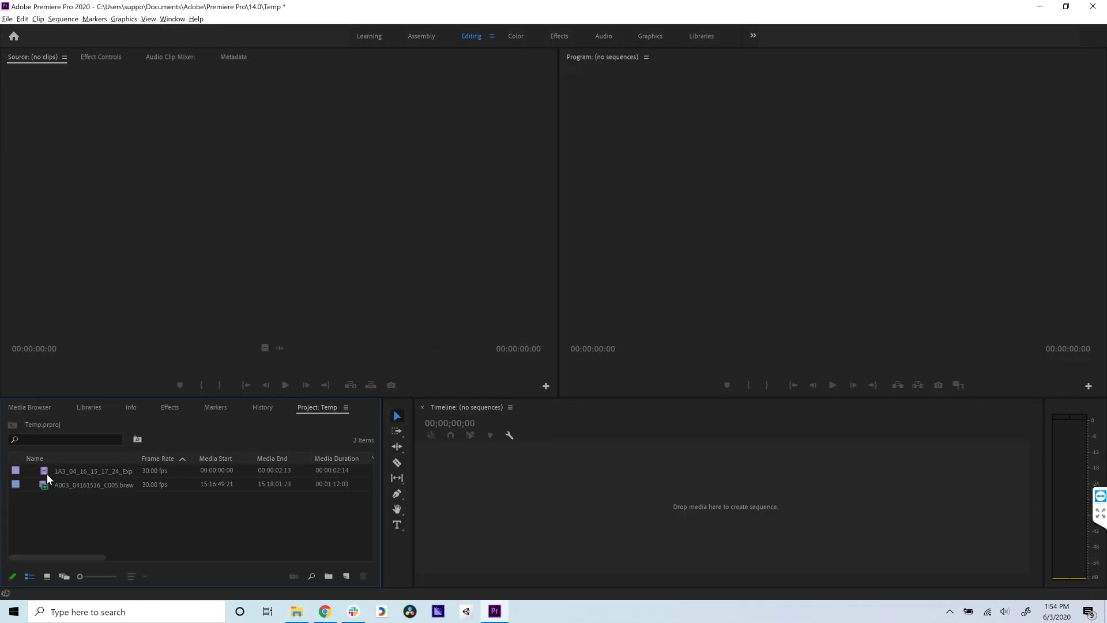
# Step: Make a sequence from the Depthkit export, add C005 above it, trimmed to start at 00:01:07:09
pyautogui.moveTo(92, 485); pyautogui.dragTo(726, 506)
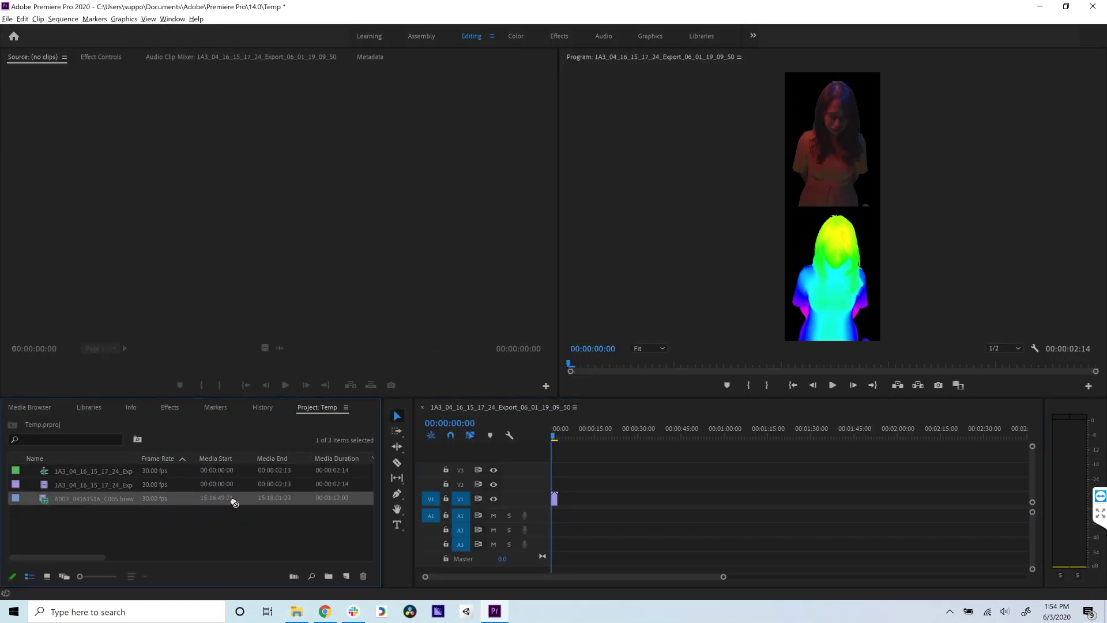
pyautogui.moveTo(233, 503); pyautogui.dragTo(577, 484)
pyautogui.write('1:07:09')
pyautogui.press('Return')
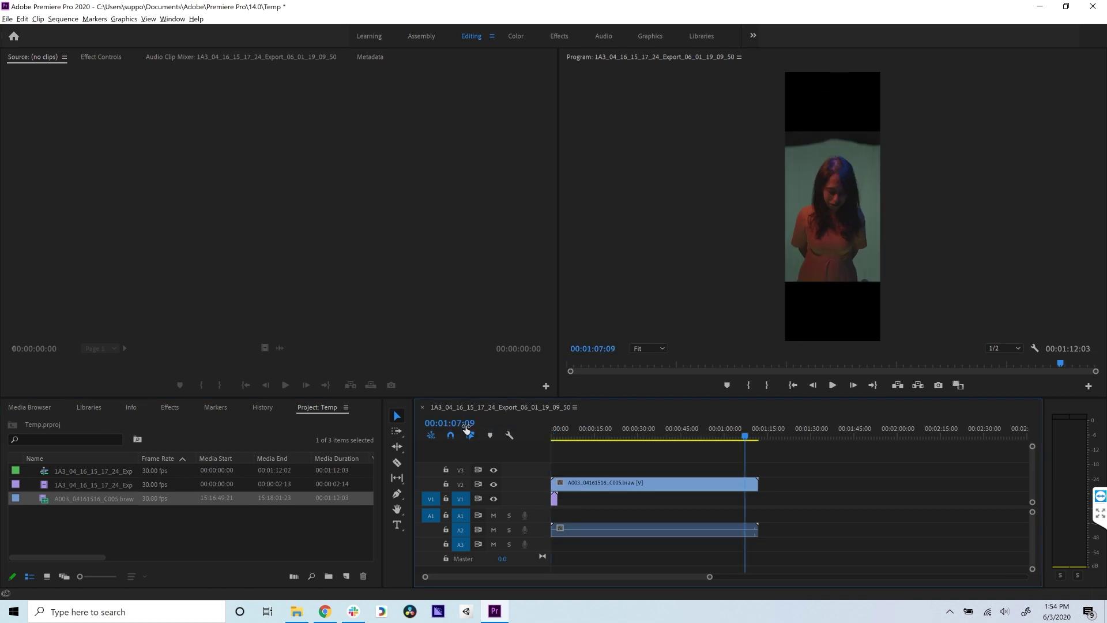
pyautogui.press('i')
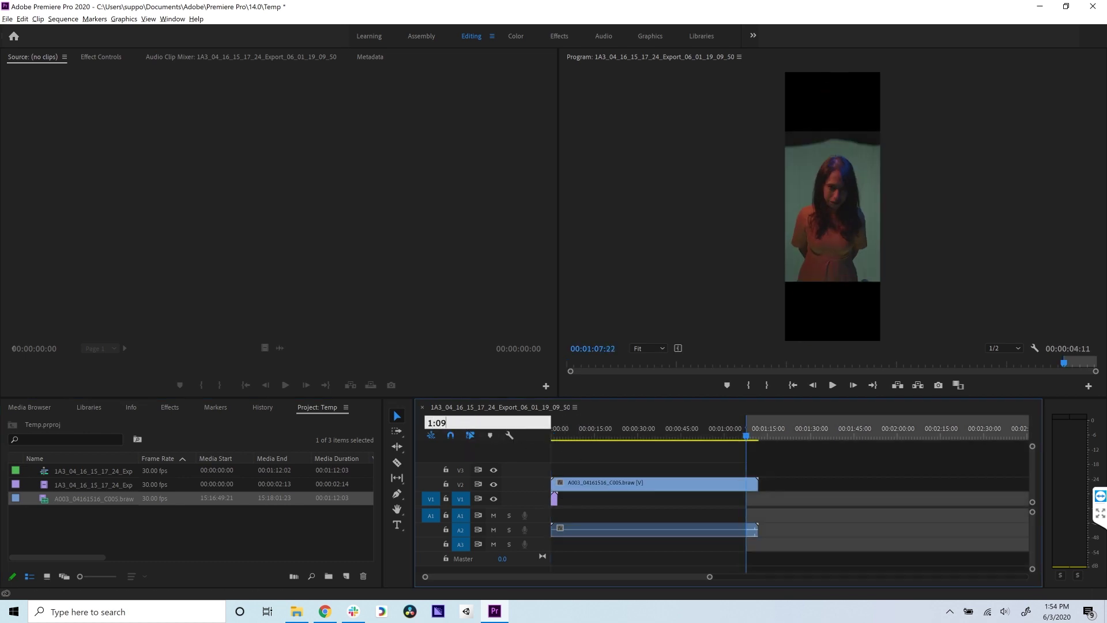
pyautogui.moveTo(552, 484); pyautogui.dragTo(598, 492)
# Step: Unlink C005 and delete its video, keeping only the cinema audio
pyautogui.rightClick(638, 482)
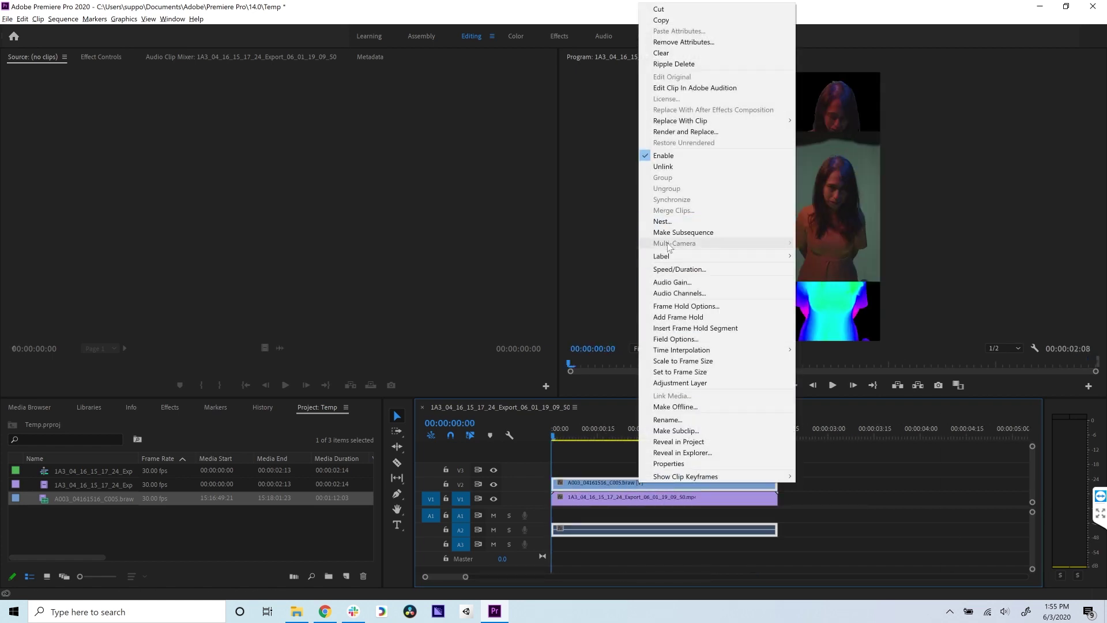
pyautogui.click(663, 167)
pyautogui.click(768, 487)
pyautogui.press('Delete')
pyautogui.moveTo(714, 442); pyautogui.dragTo(609, 442)
# Step: Export the sequence as a new video with '_Audio' added to the file name
pyautogui.click(7, 19)
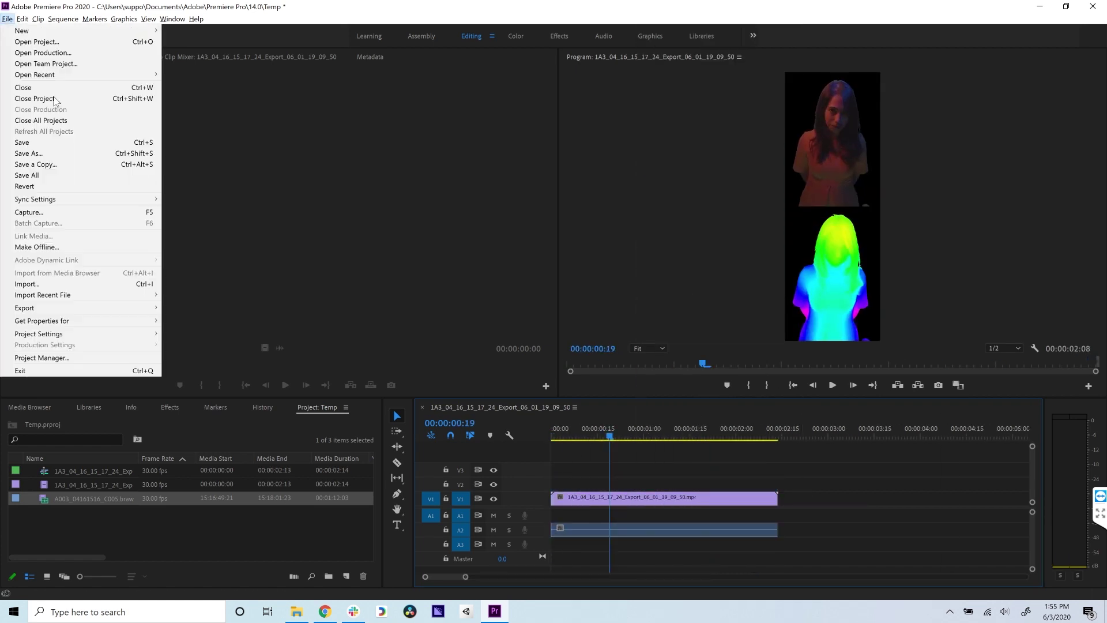
pyautogui.click(212, 310)
pyautogui.click(922, 157)
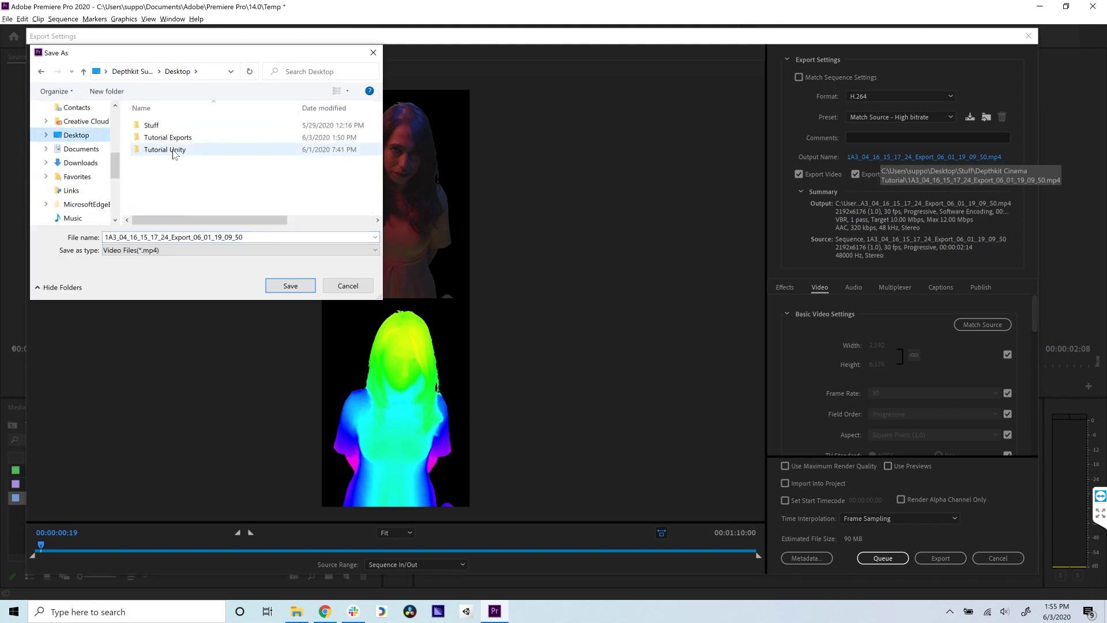
pyautogui.write('_Audio')
pyautogui.press('Return')
pyautogui.click(936, 555)
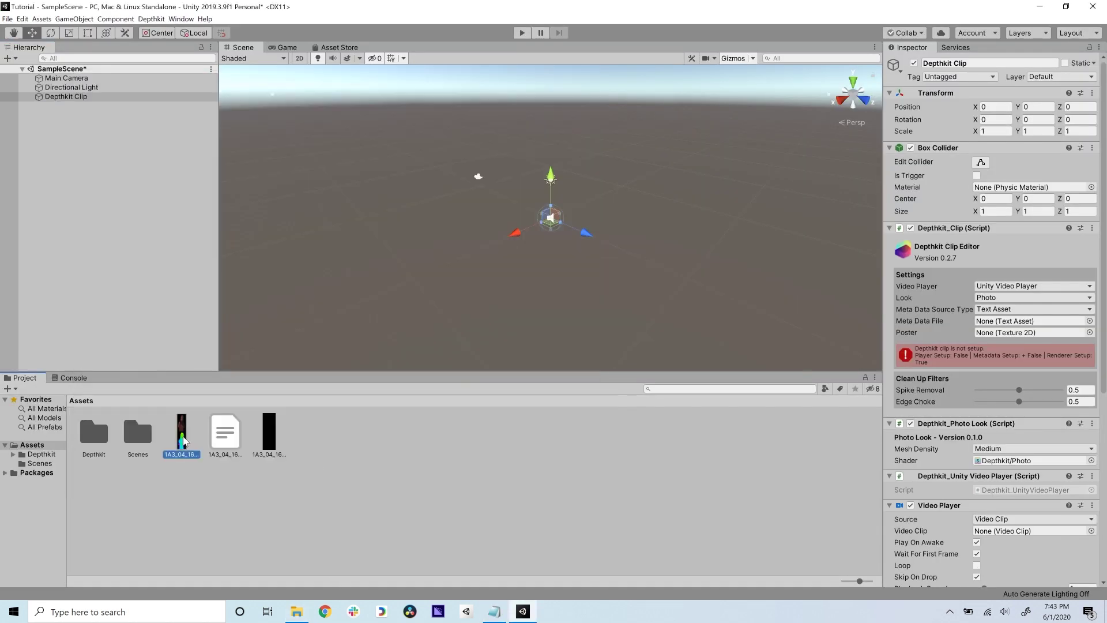
# Step: Select the Main Camera and orbit the scene view around the clip
pyautogui.click(66, 78)
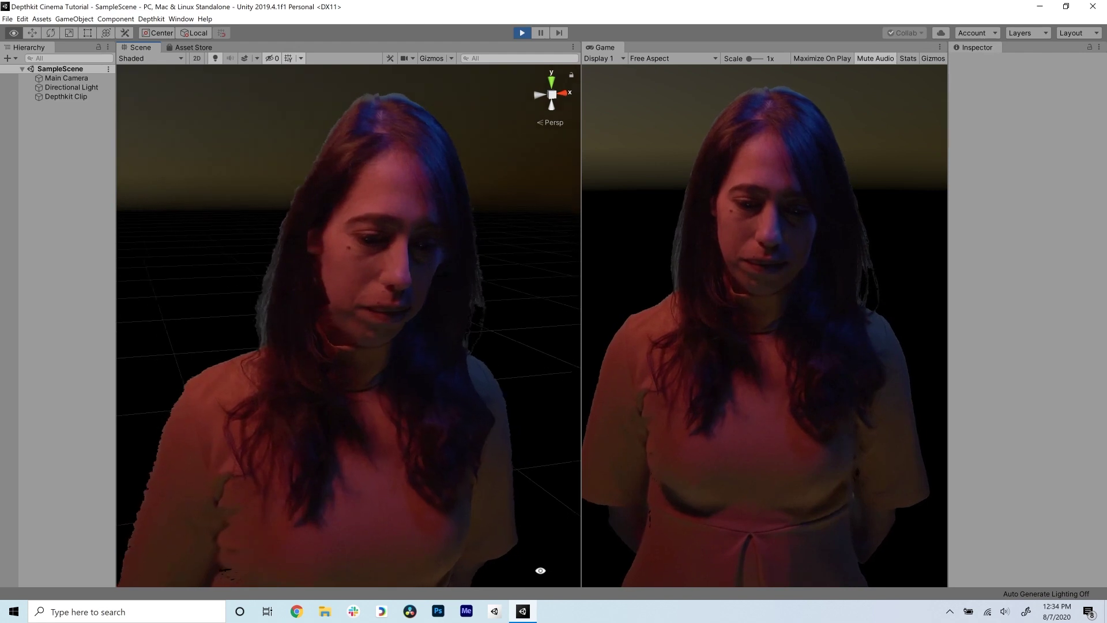
pyautogui.keyDown('alt'); pyautogui.moveTo(519, 571); pyautogui.dragTo(452, 560); pyautogui.keyUp('alt')
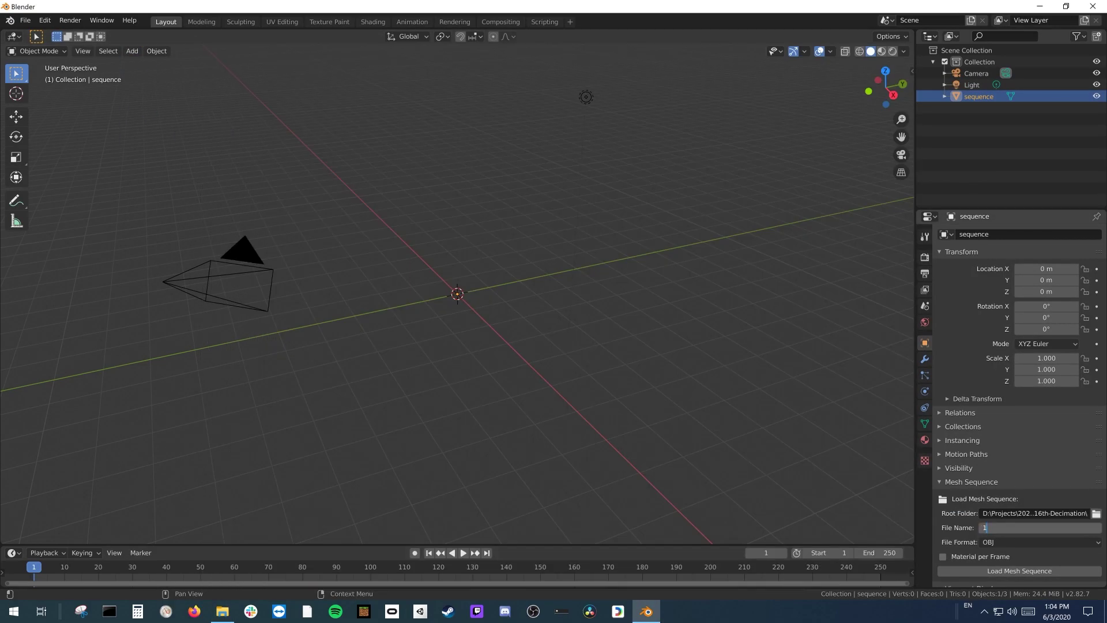
pyautogui.scroll(-1, 937, 368)
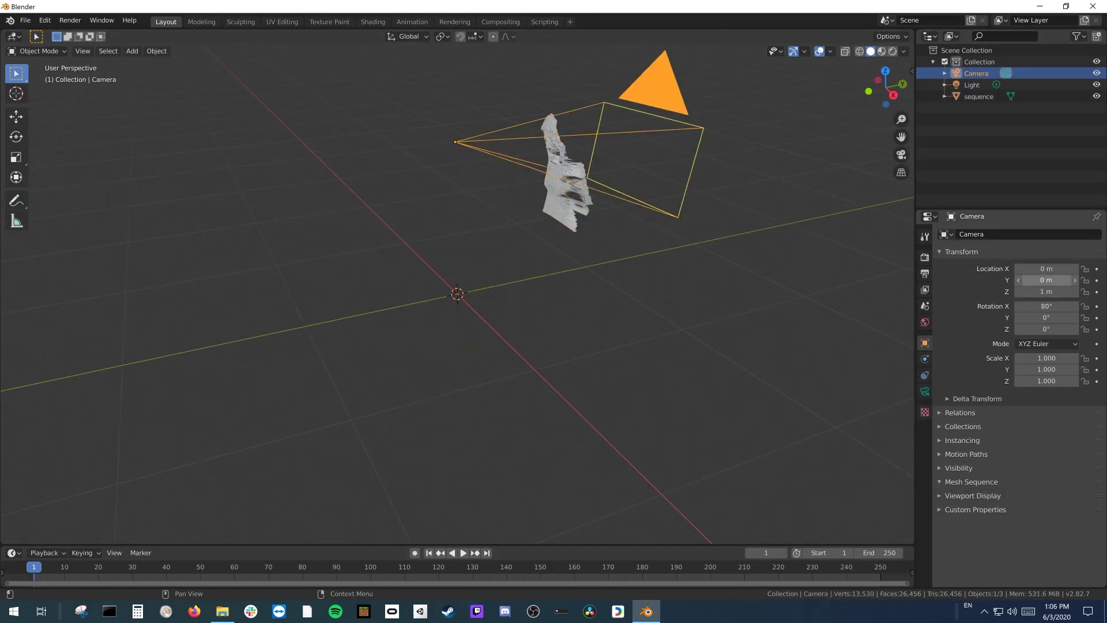
# Step: Select the scene camera to view the mesh sequence through it
pyautogui.click(901, 154)
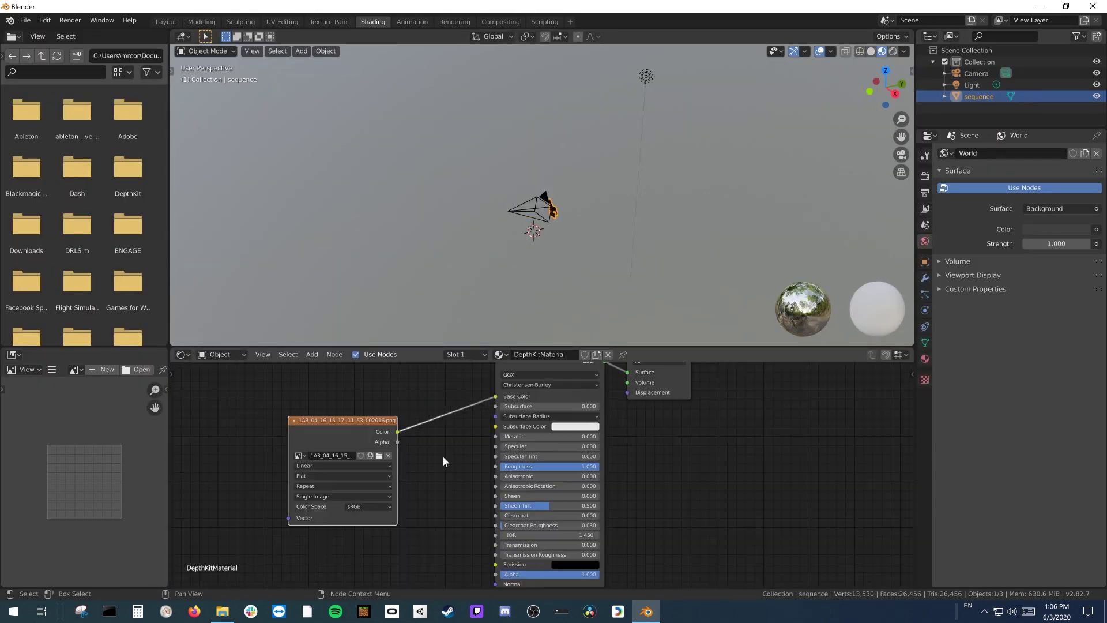